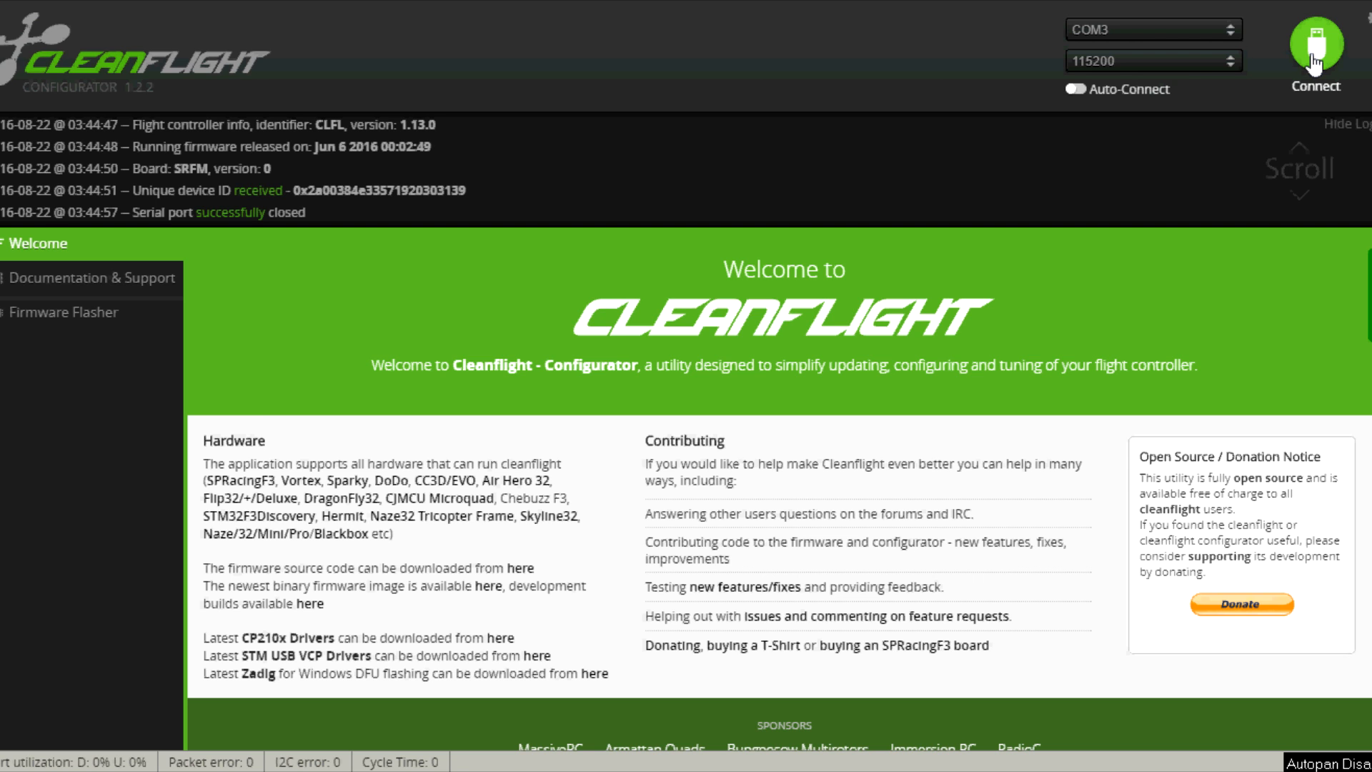
Step: Test the flight controller connection on COM3 at 115200 baud, disconnect it, and switch to BLHeliSuite
{"action": "left_click", "coordinate": [1315, 63]}
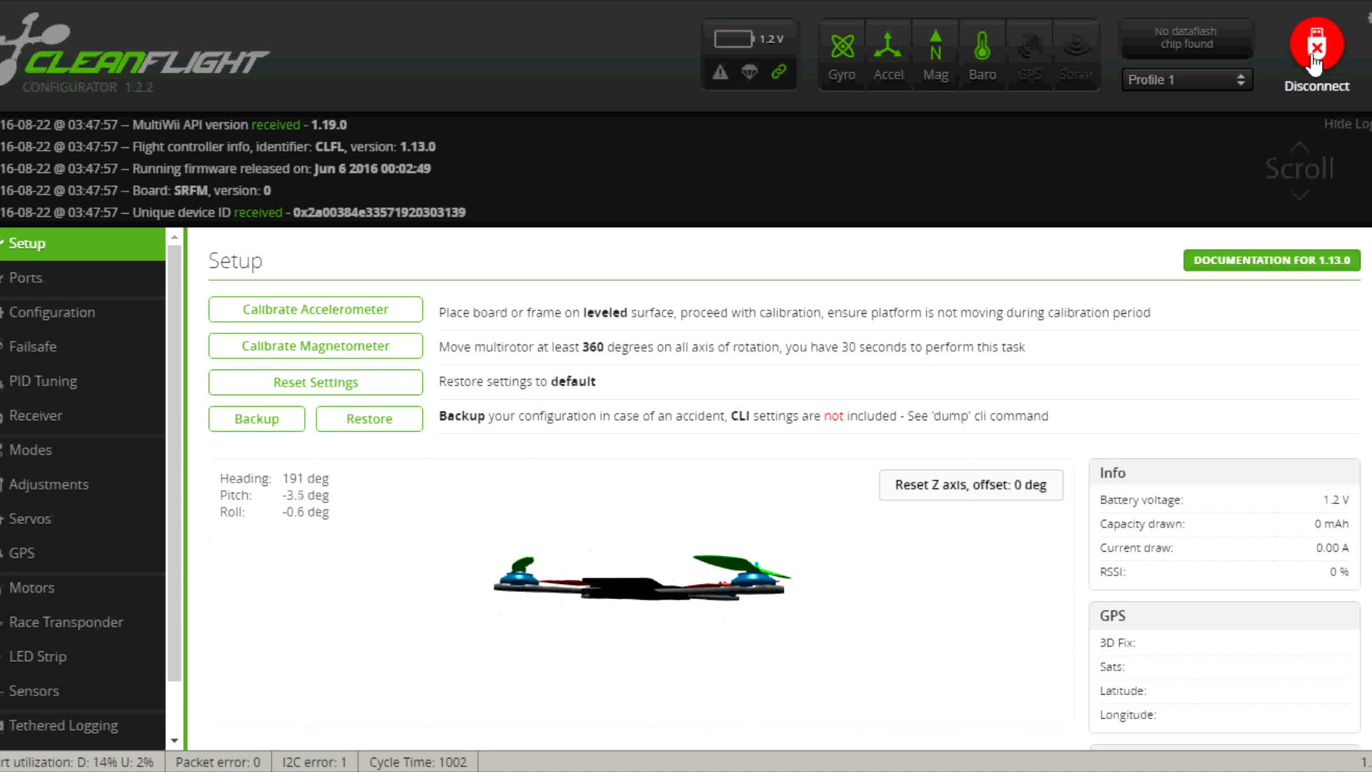
{"action": "left_click", "coordinate": [1315, 63]}
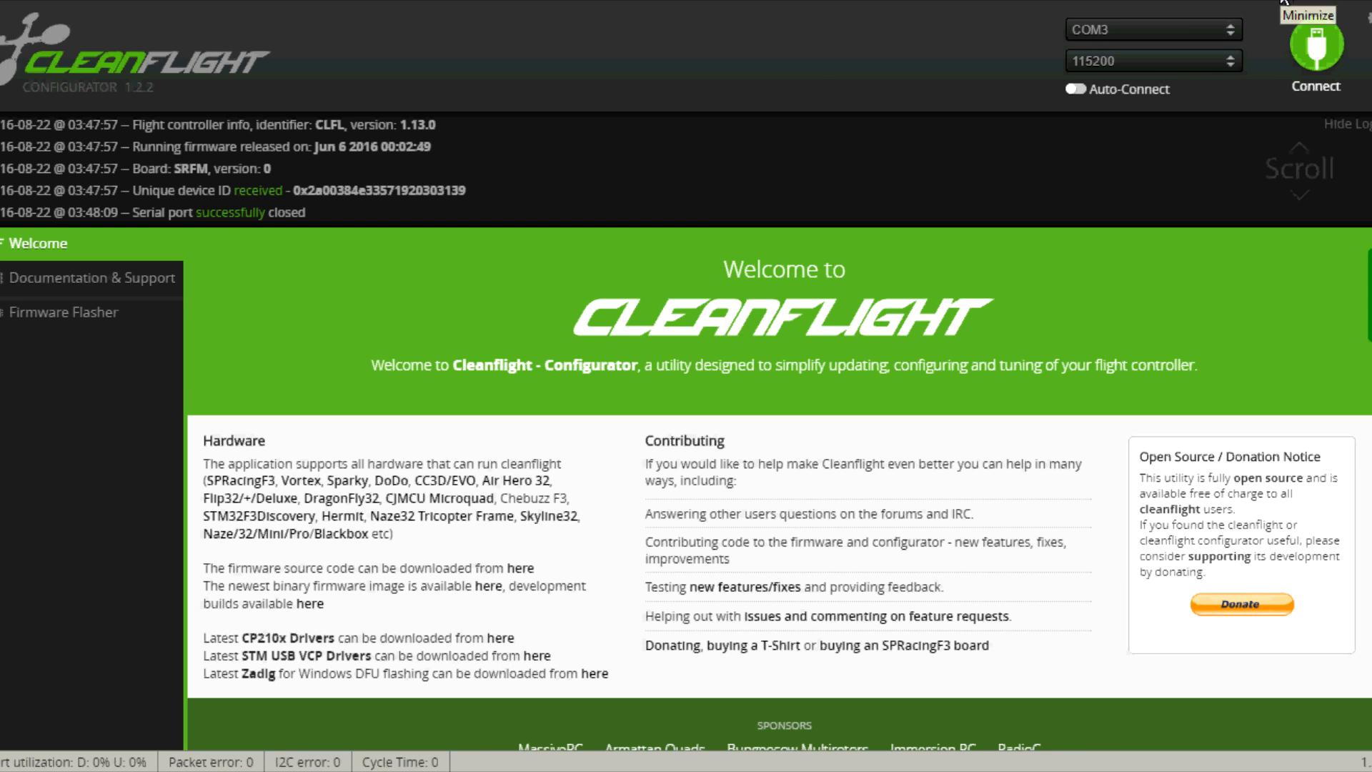
{"action": "left_click", "coordinate": [1285, 3]}
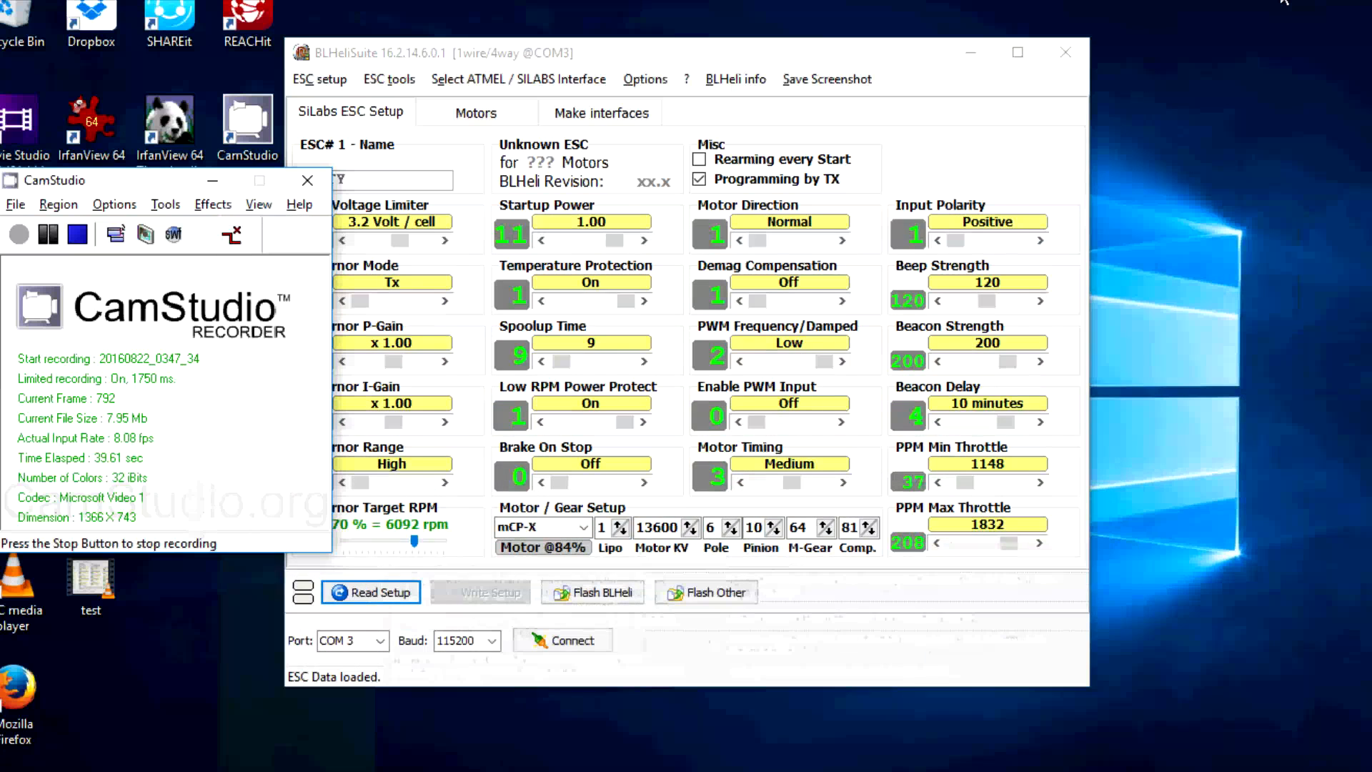
{"action": "left_click", "coordinate": [926, 65]}
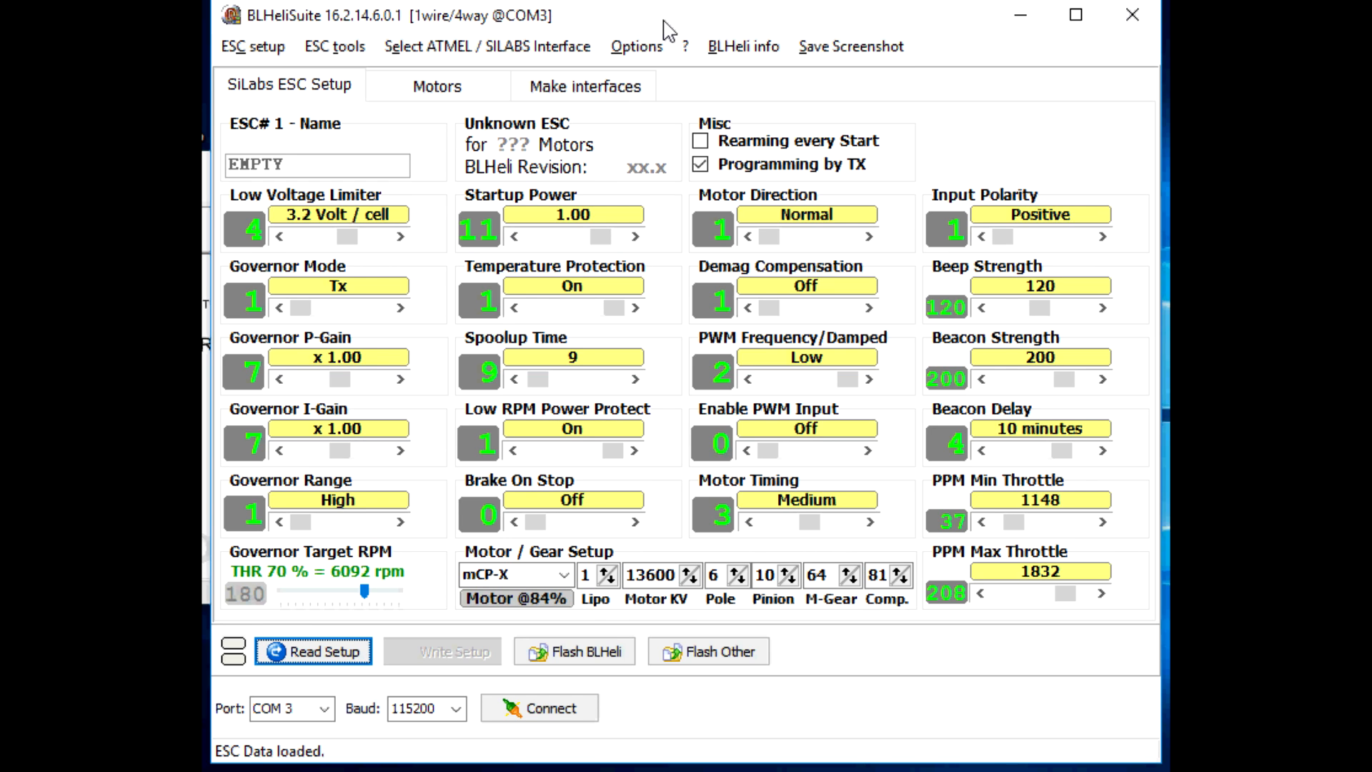
Step: Try to flash the Arduino Nano w/ ATmega328 on COM3 with the Arduino BLHeli Bootloader
{"action": "left_click", "coordinate": [595, 96]}
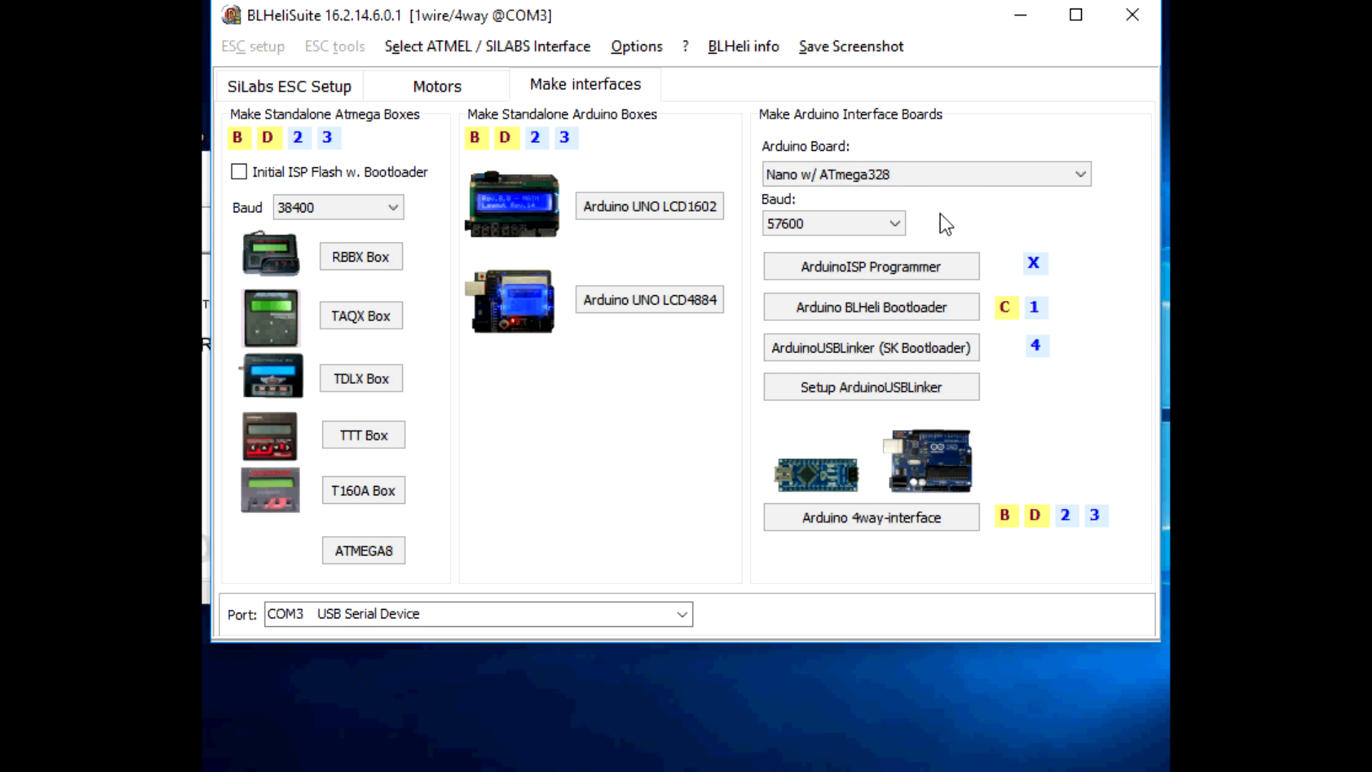
{"action": "left_click", "coordinate": [915, 312]}
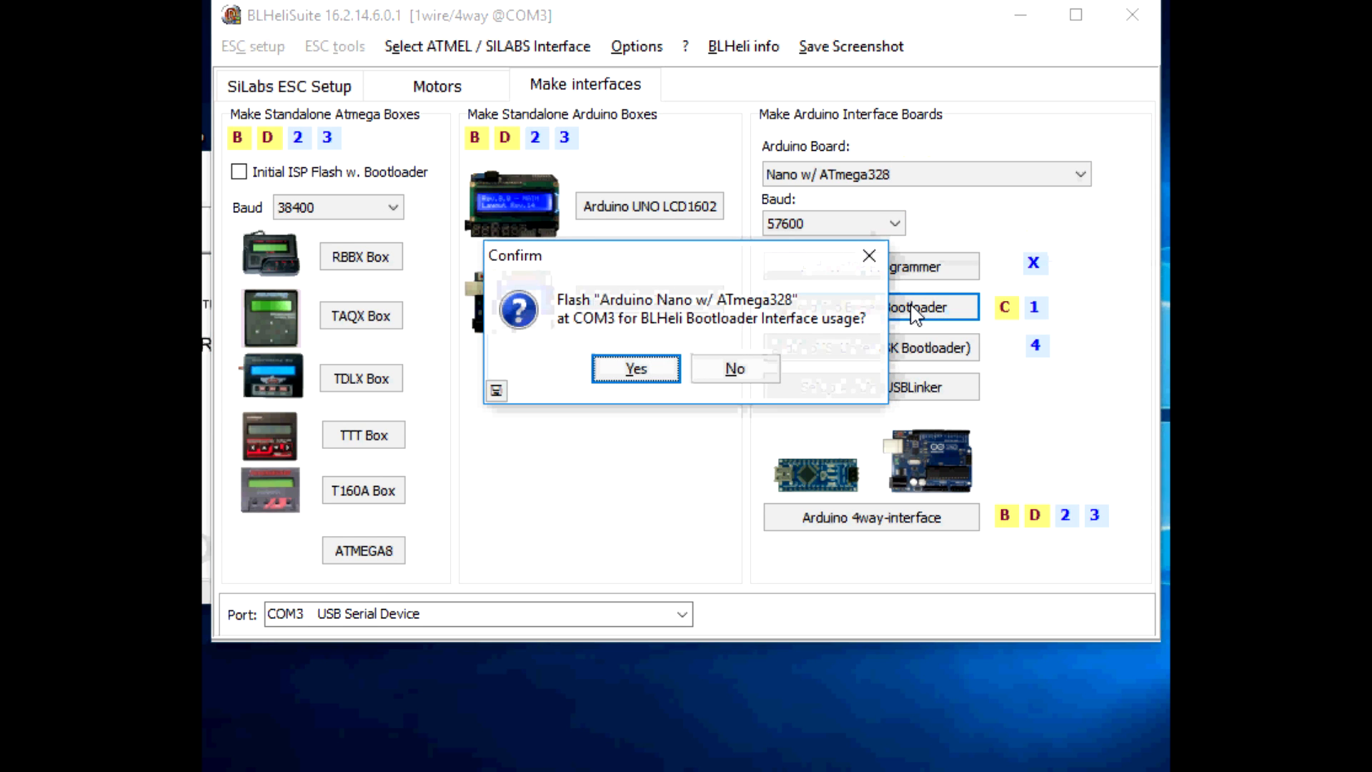
{"action": "left_click", "coordinate": [636, 370]}
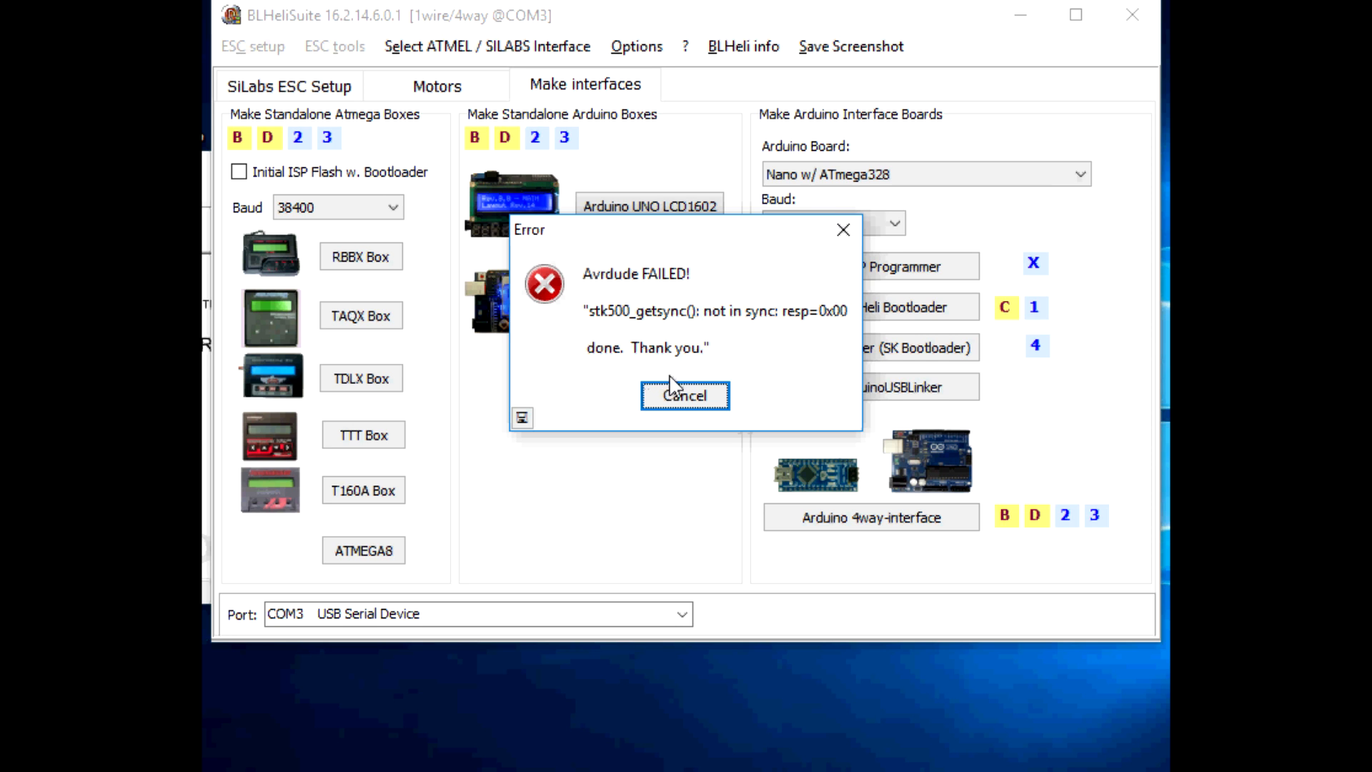
{"action": "left_click", "coordinate": [679, 397]}
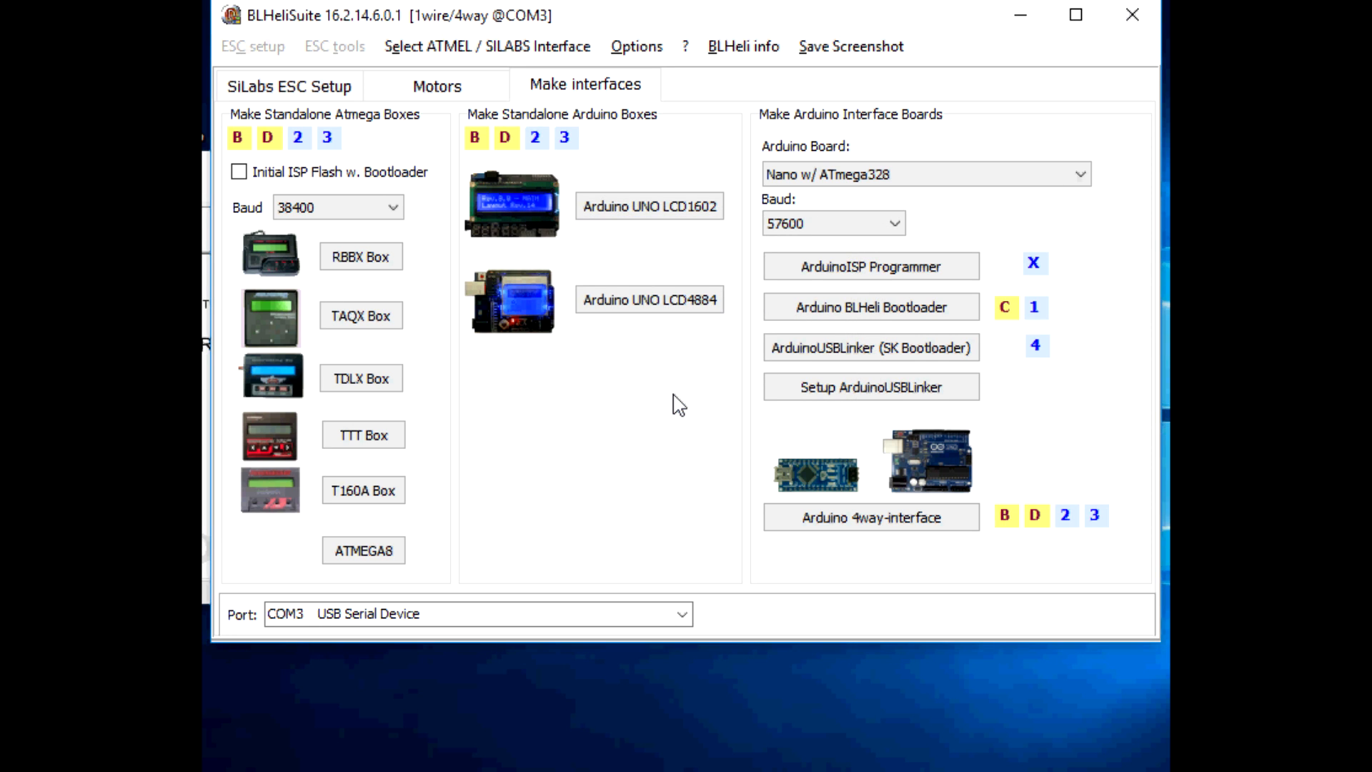
Step: Choose the SILABS BLHeli Bootloader (Cleanflight) interface and connect on COM 3 at 115200 baud
{"action": "mouse_move", "coordinate": [1010, 312]}
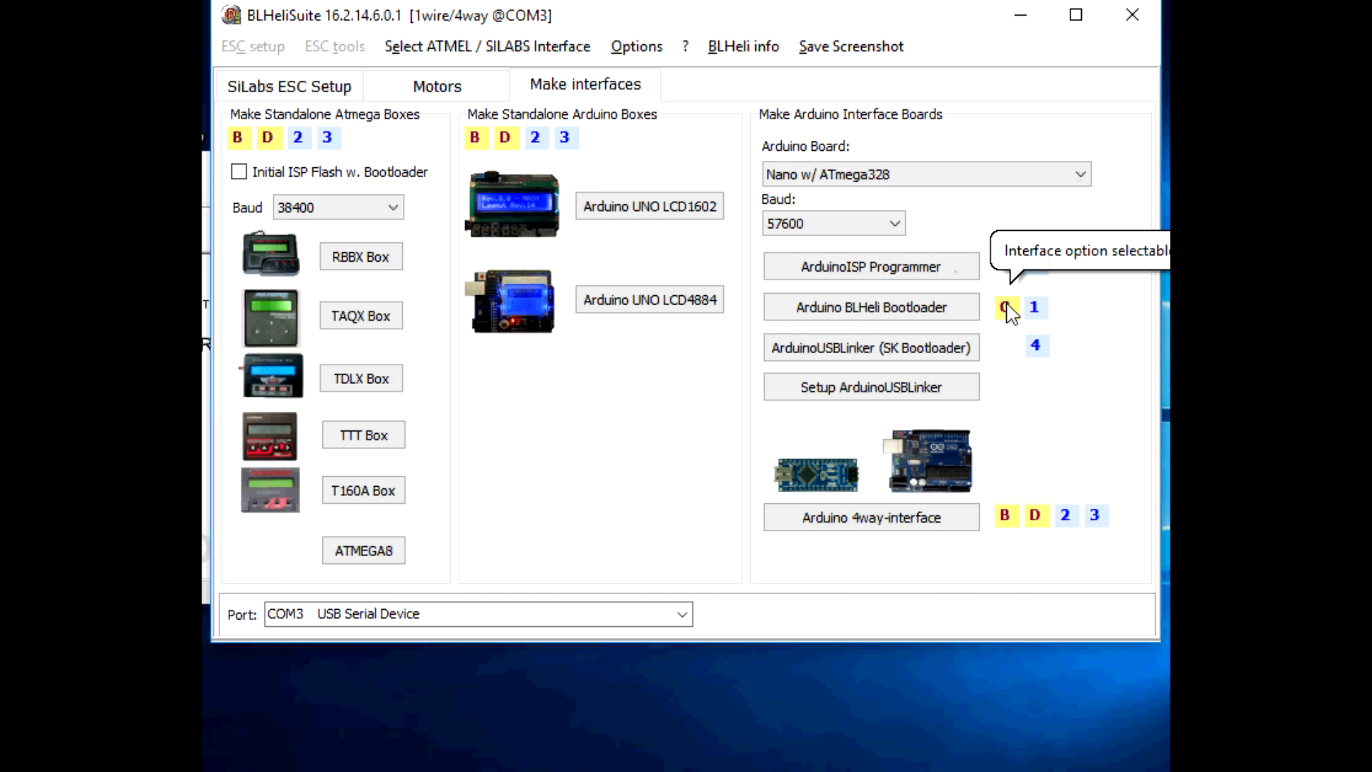
{"action": "left_click", "coordinate": [519, 50]}
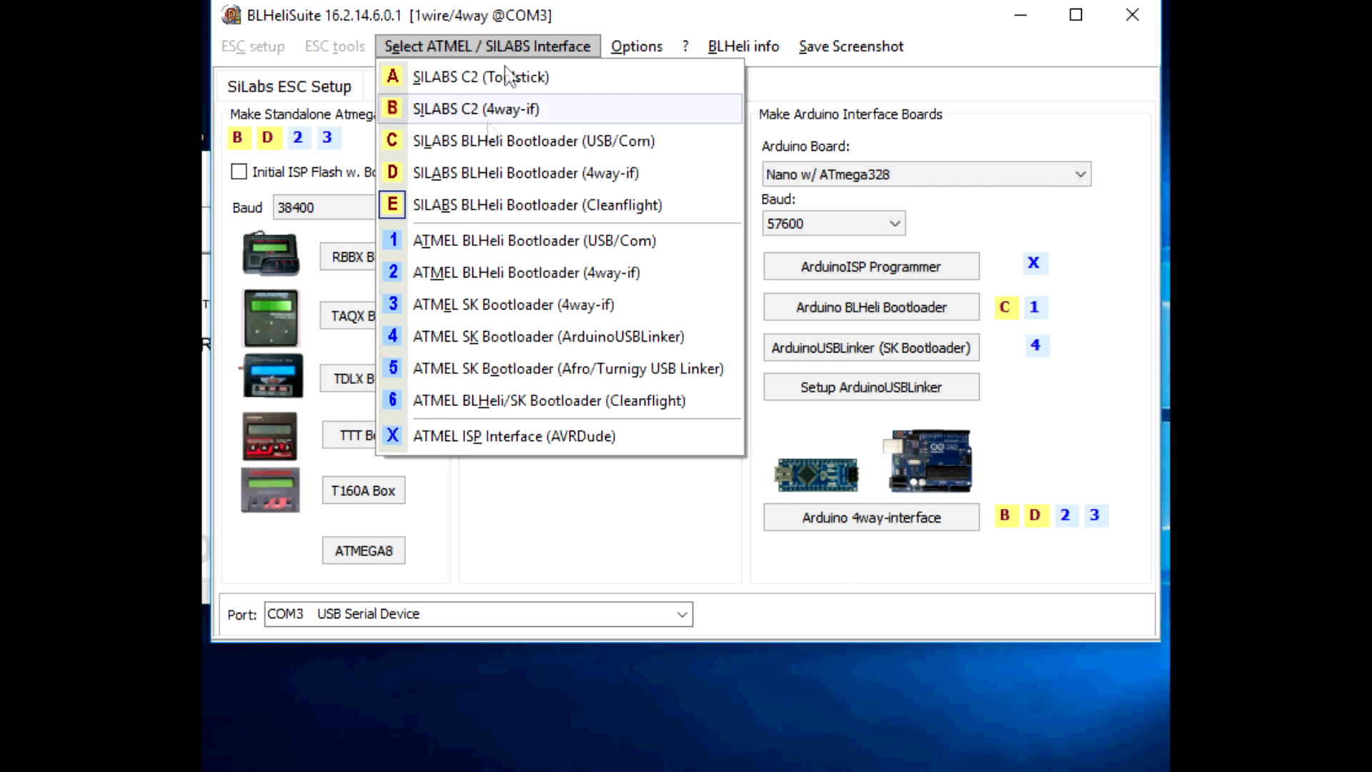
{"action": "left_click", "coordinate": [500, 208]}
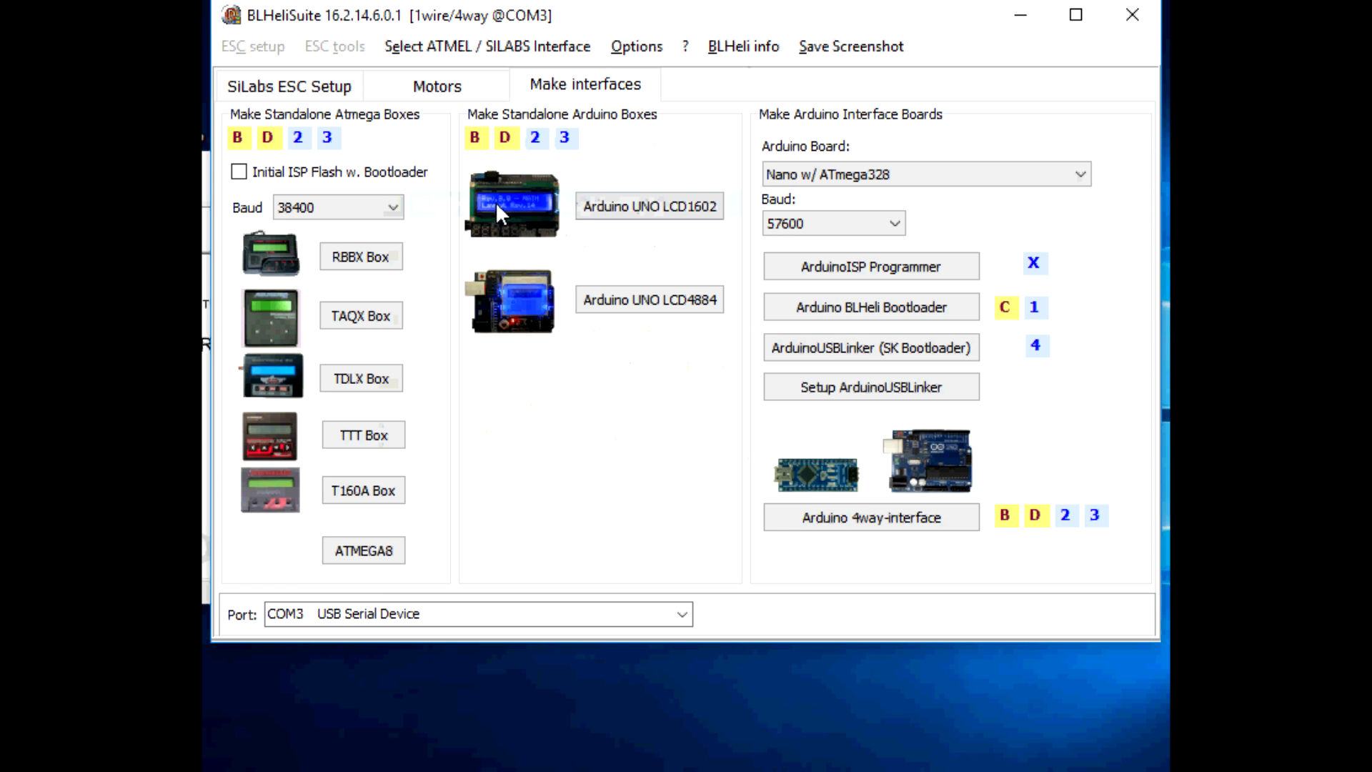
{"action": "left_click", "coordinate": [330, 87]}
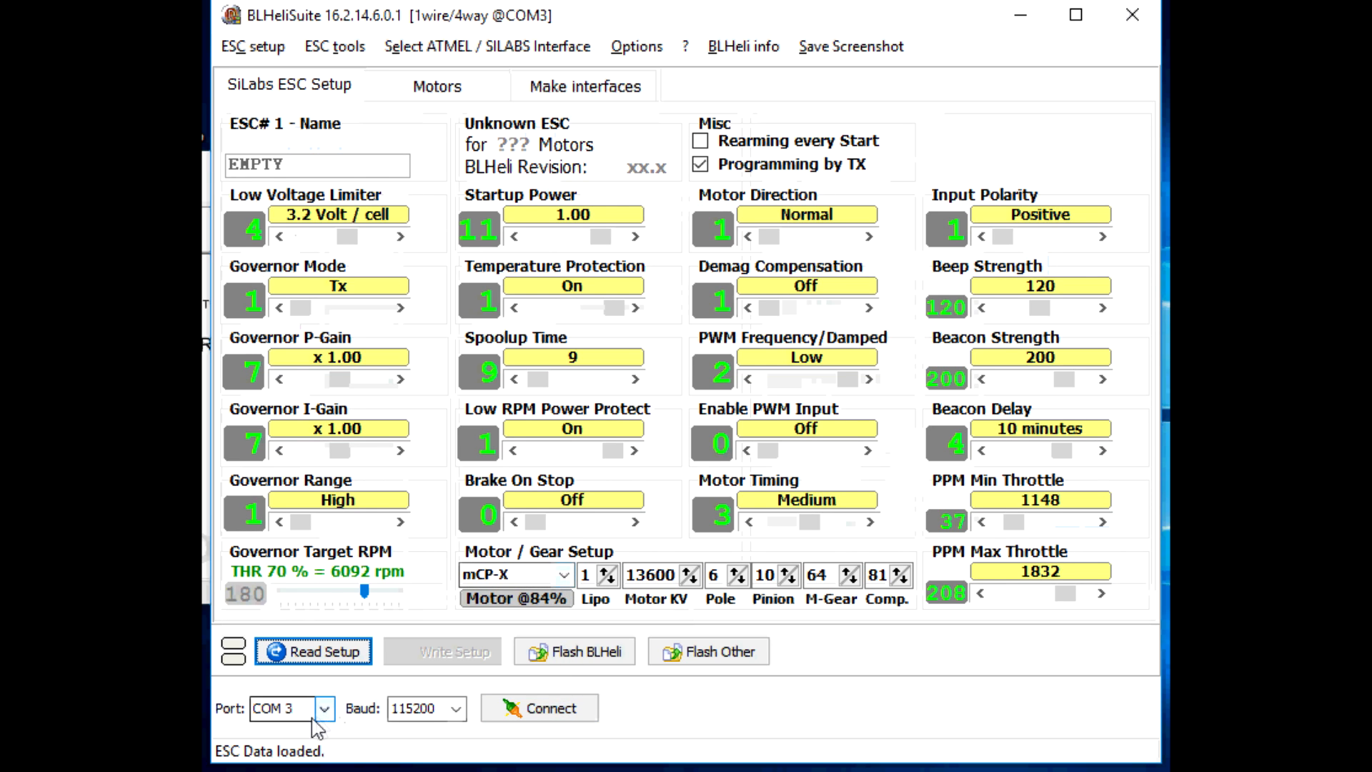
{"action": "left_click", "coordinate": [557, 711]}
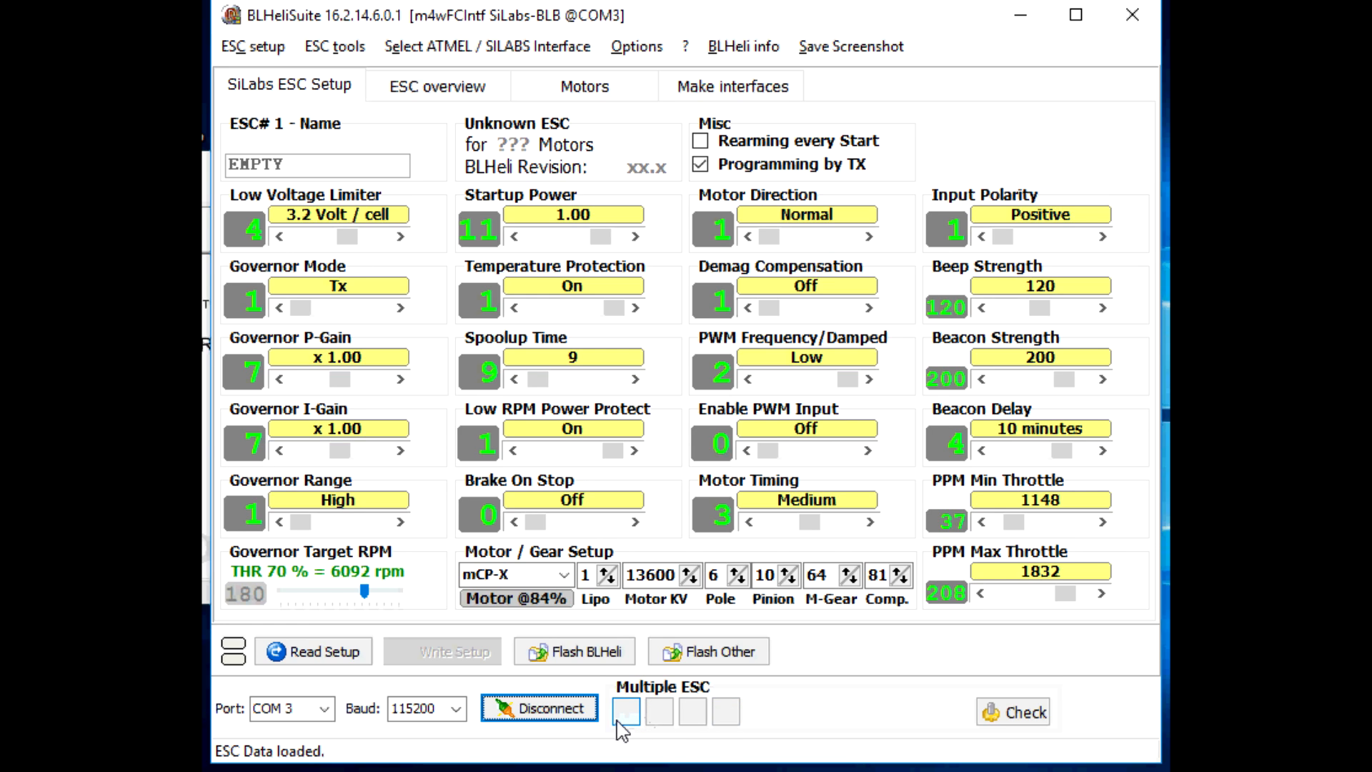
Step: Read the setup of the connected ESCs and check the firmware offered for flashing ESC 1
{"action": "left_click", "coordinate": [321, 652]}
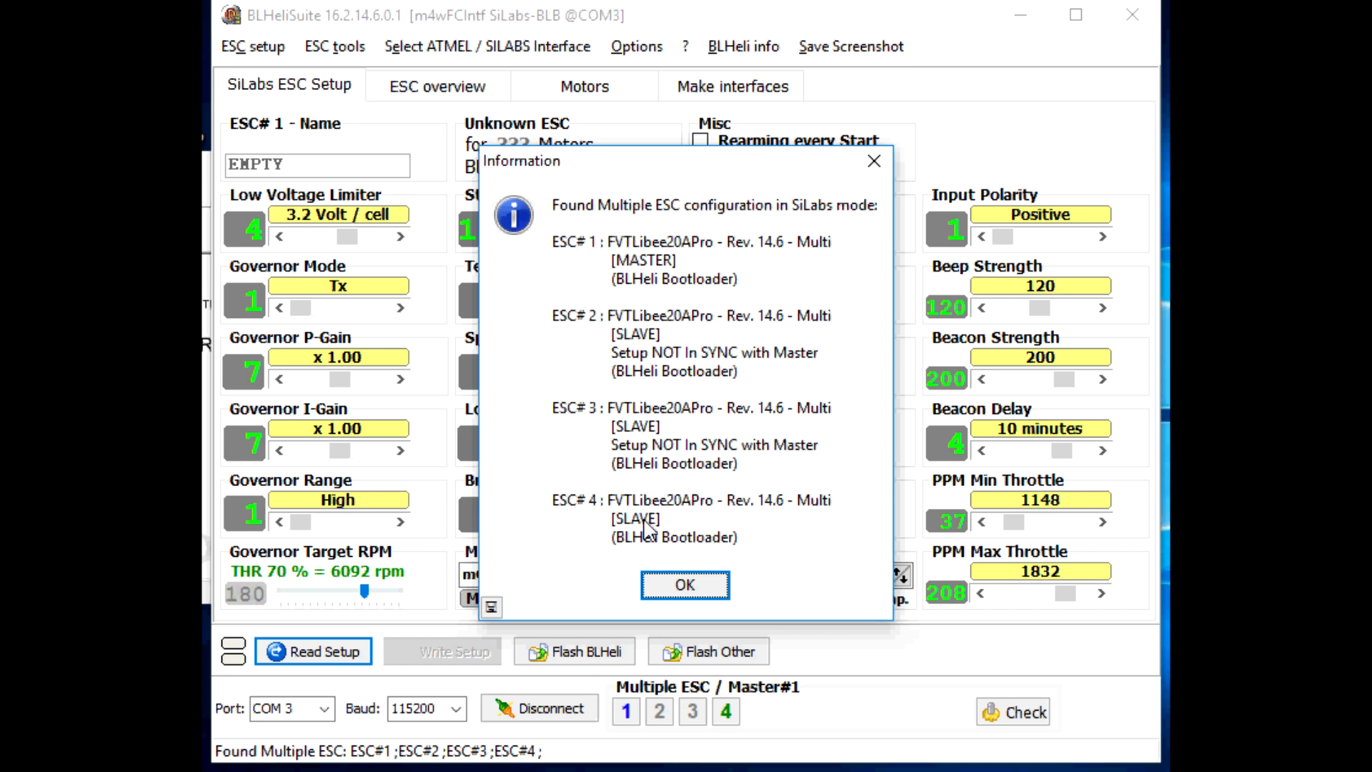
{"action": "left_click", "coordinate": [685, 586]}
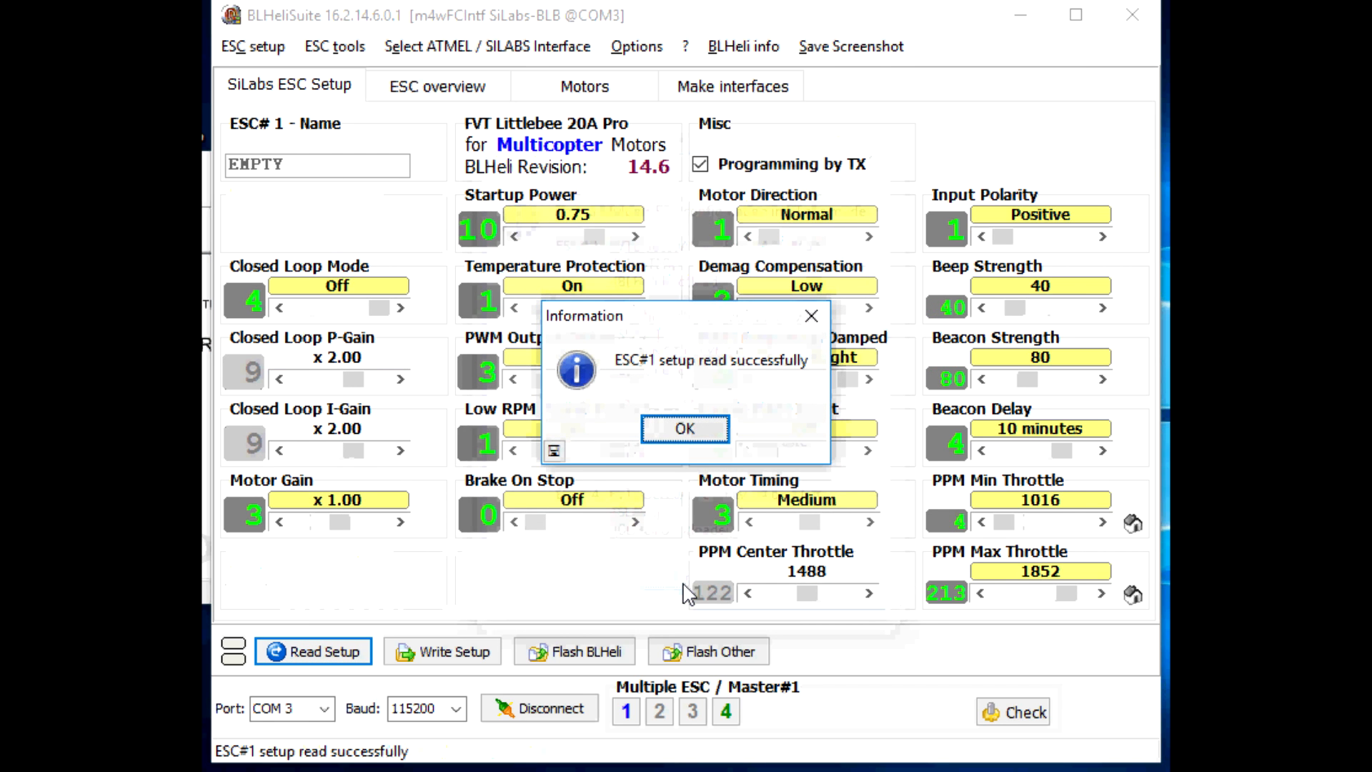
{"action": "left_click", "coordinate": [685, 430]}
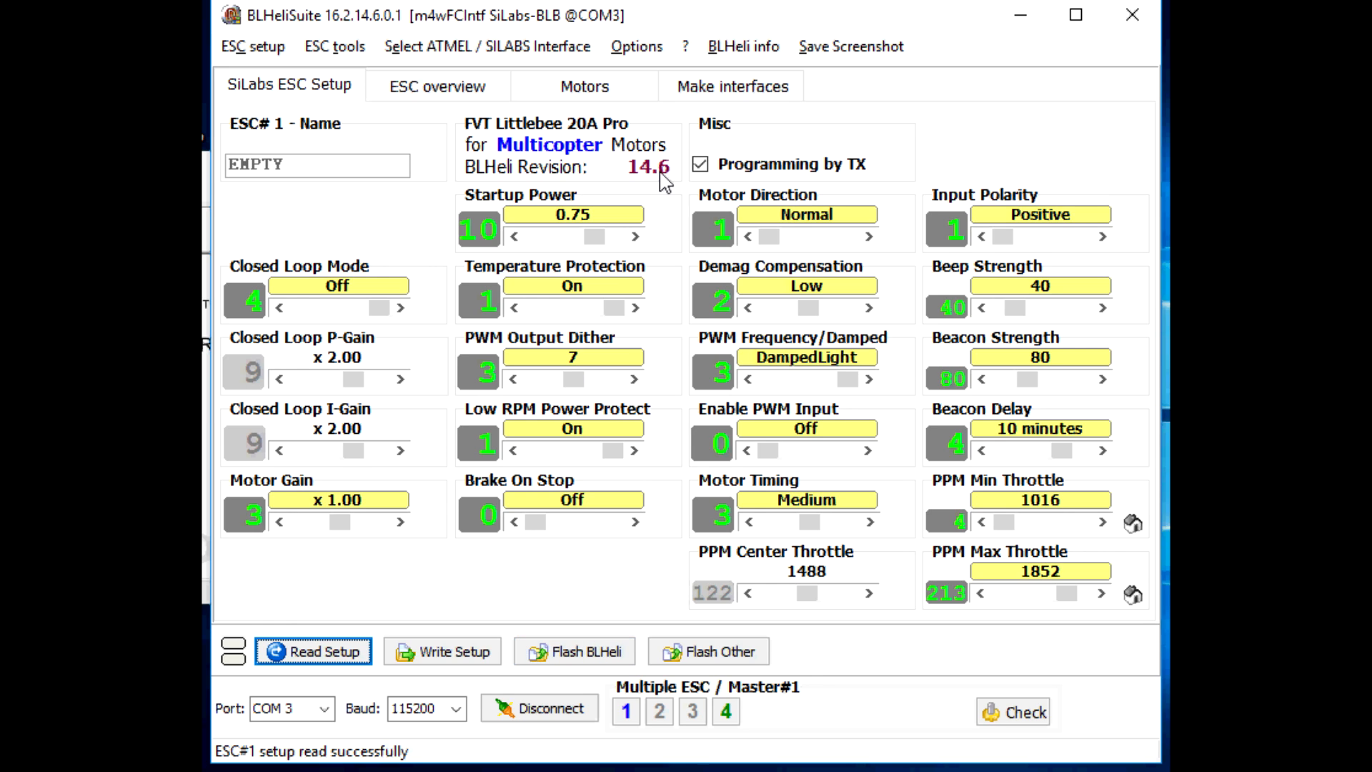
{"action": "left_click", "coordinate": [594, 653]}
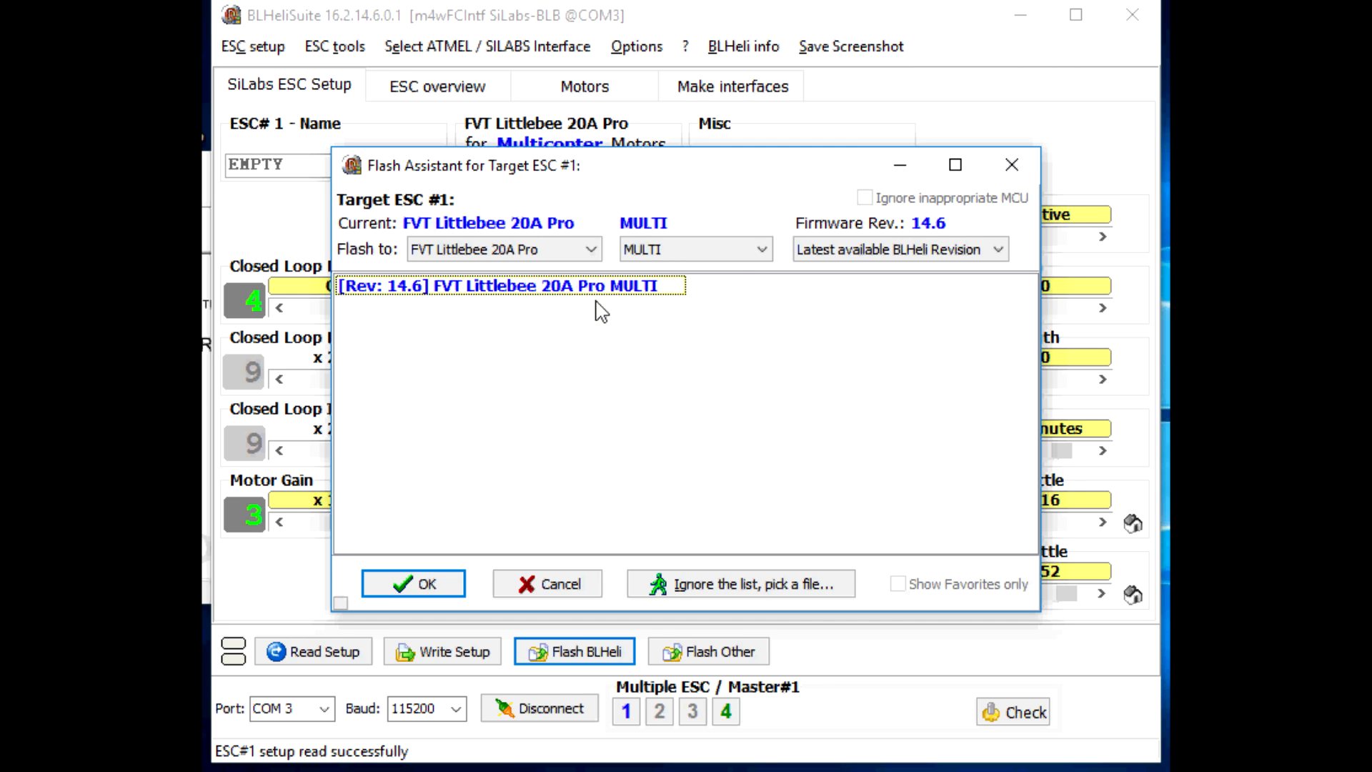
{"action": "left_click", "coordinate": [1012, 166]}
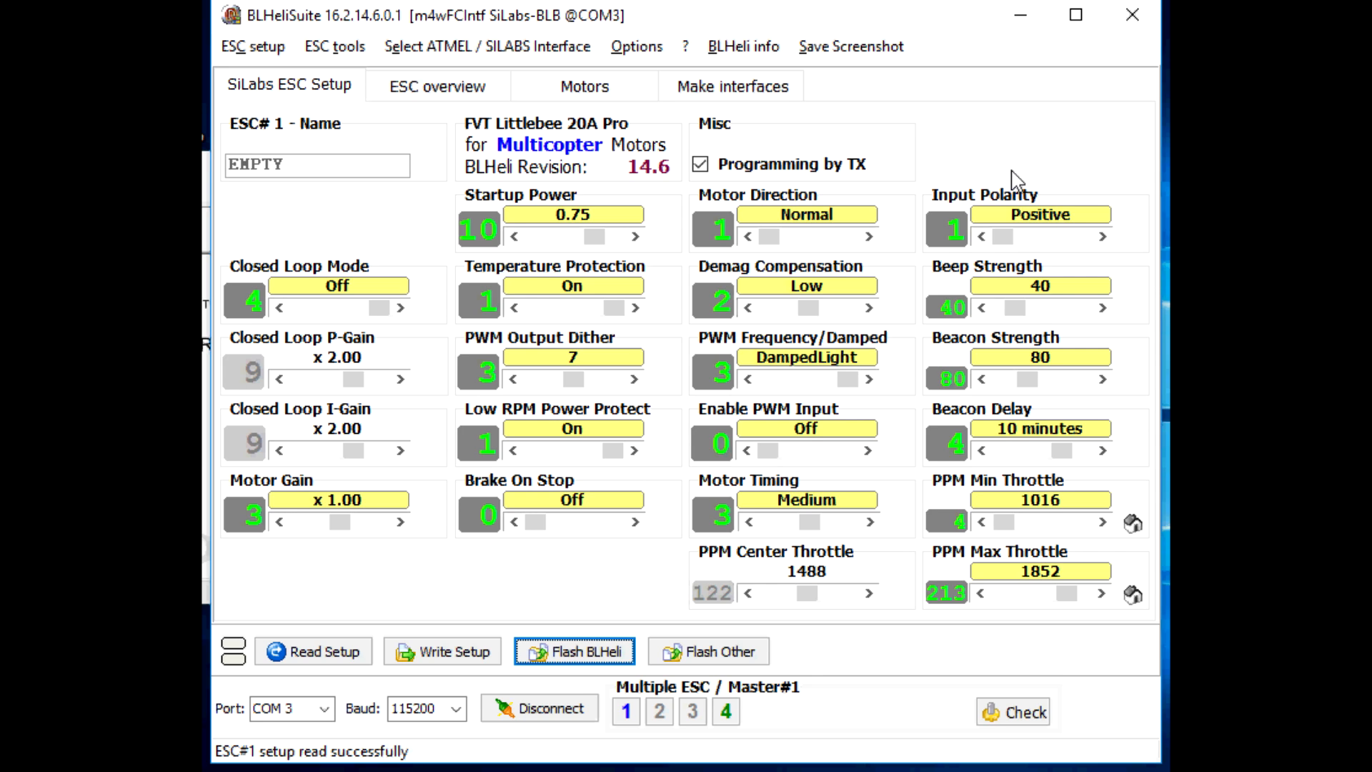
Step: Change the Motor Direction of ESC 1 to Reversed and Bidirectional, and return it to Normal
{"action": "left_click", "coordinate": [869, 237]}
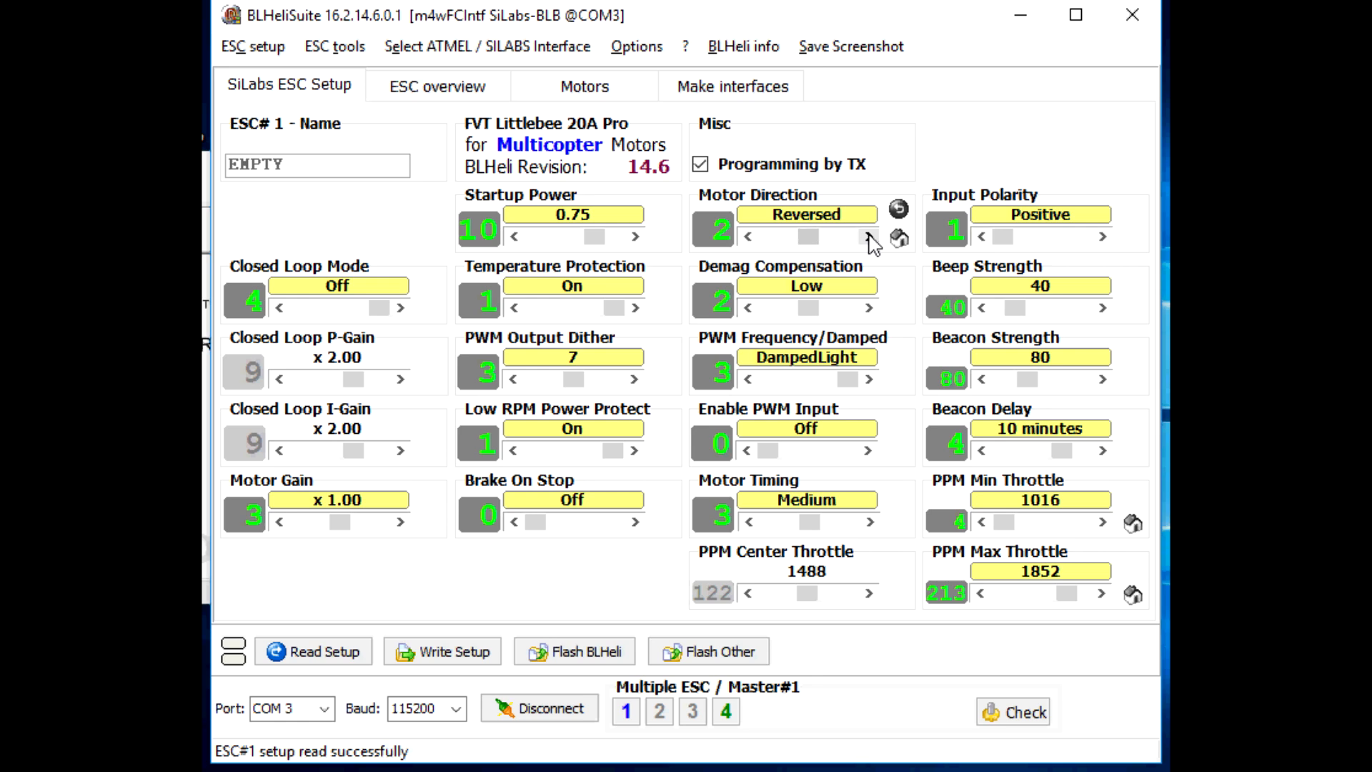
{"action": "left_click", "coordinate": [869, 237]}
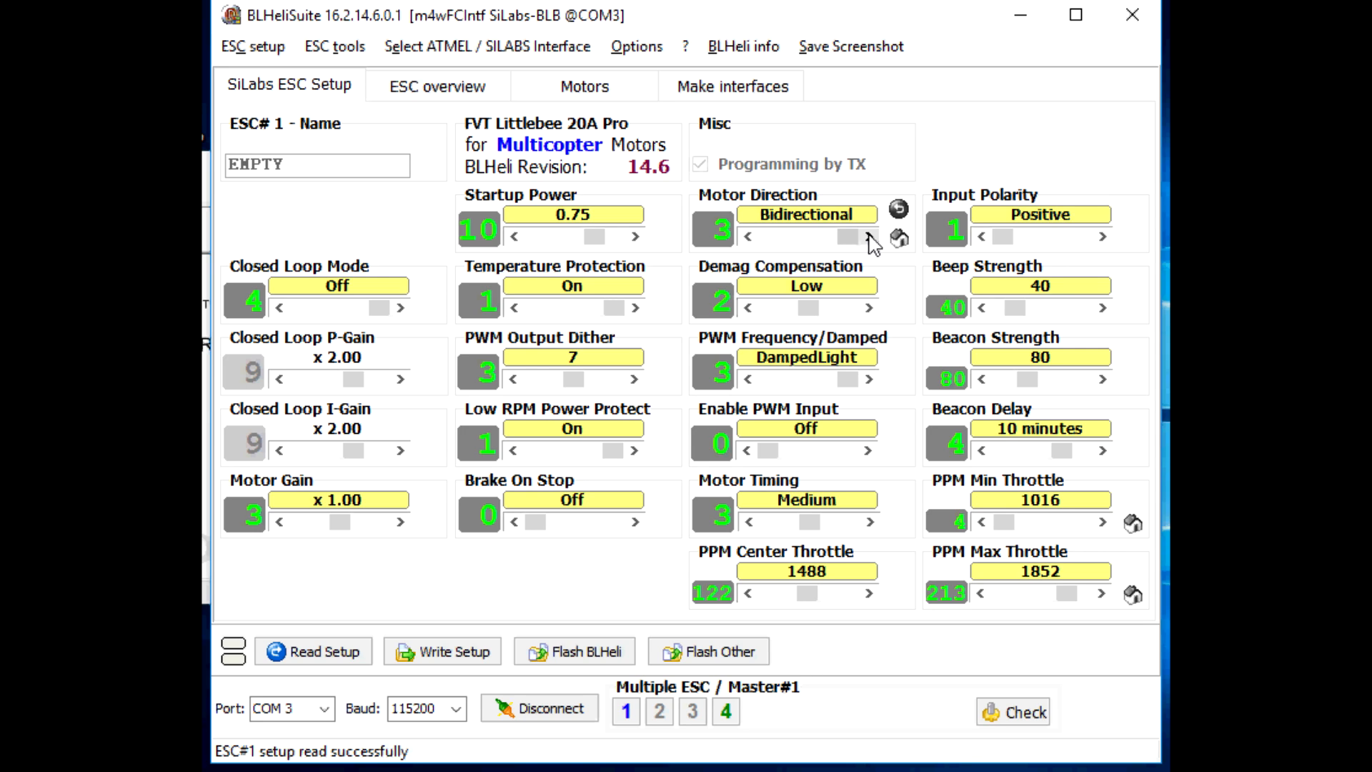
{"action": "double_click", "coordinate": [748, 237]}
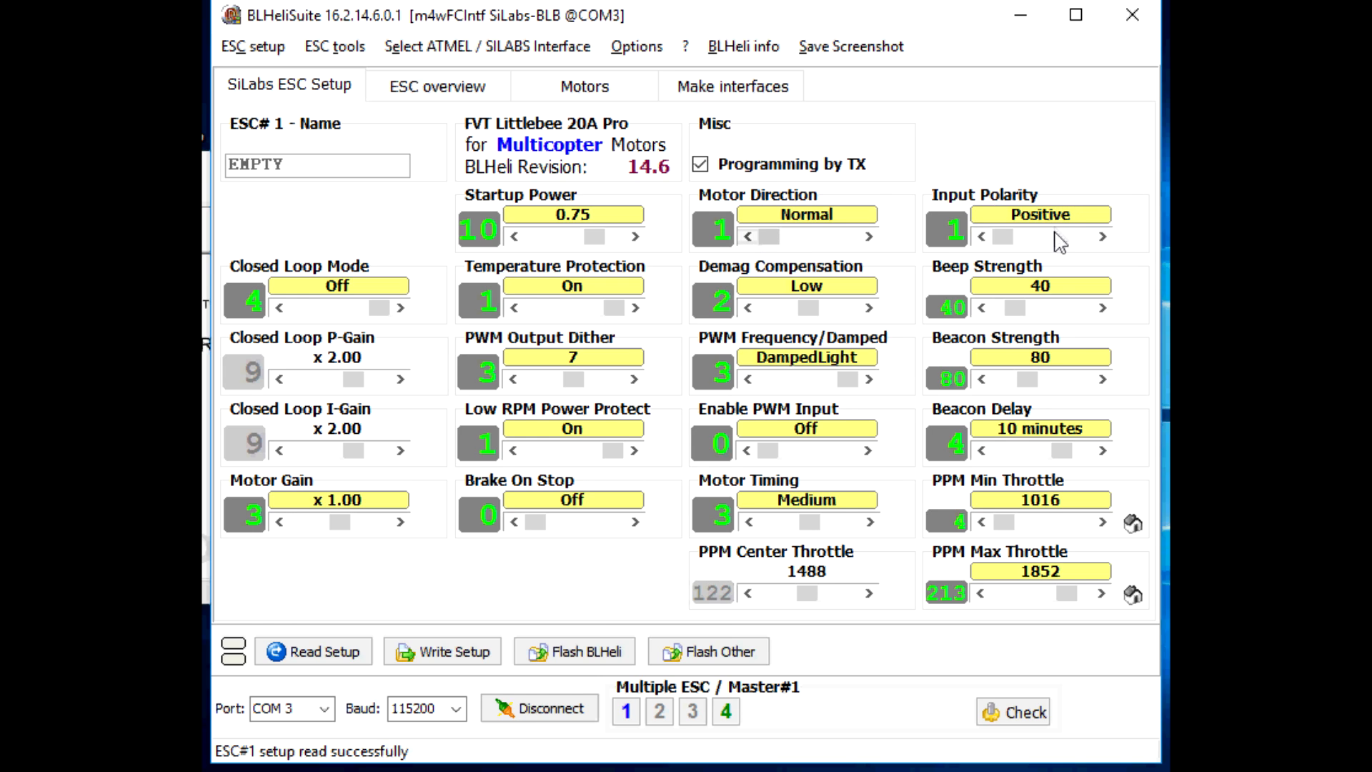
Step: Set the Motor Direction to Reversed with ESC 1 as master and write the setup to the ESCs
{"action": "left_click", "coordinate": [629, 711]}
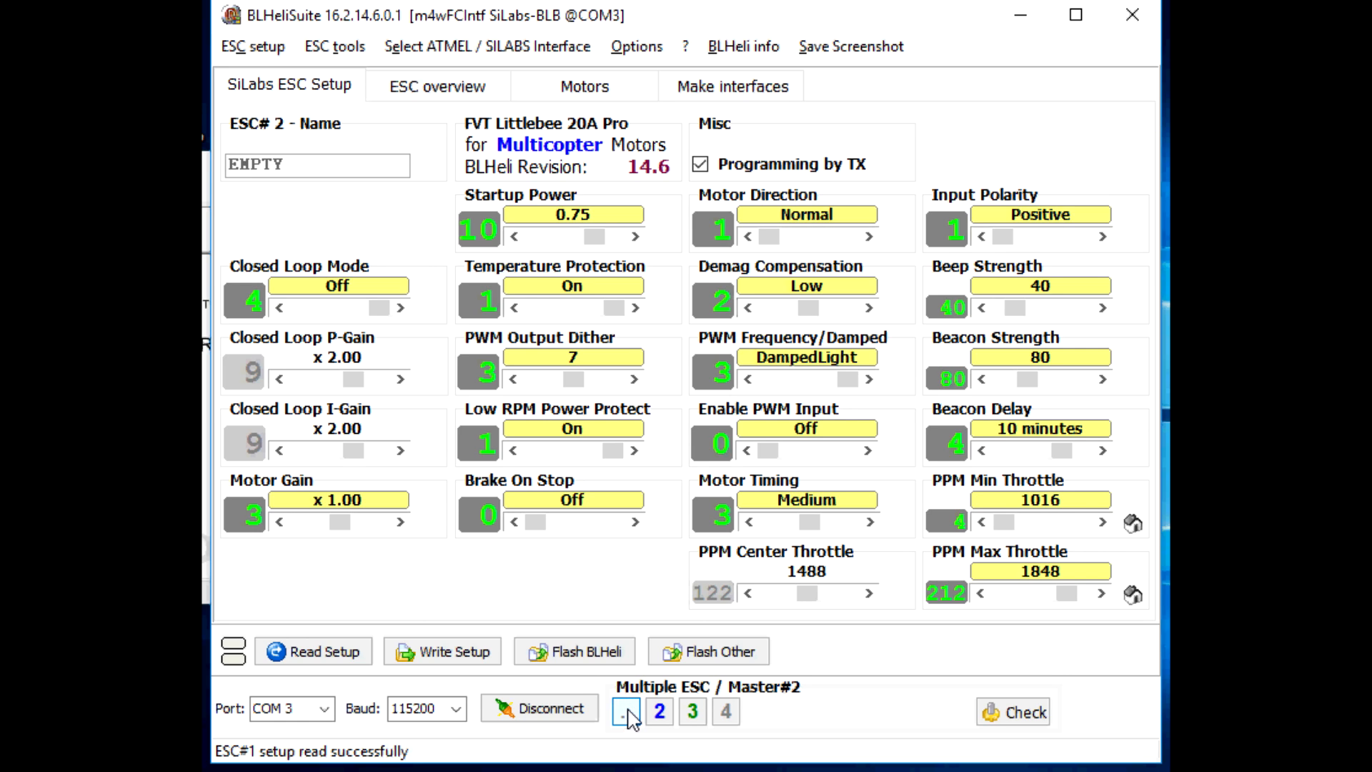
{"action": "left_click", "coordinate": [627, 712]}
{"action": "left_click", "coordinate": [869, 236]}
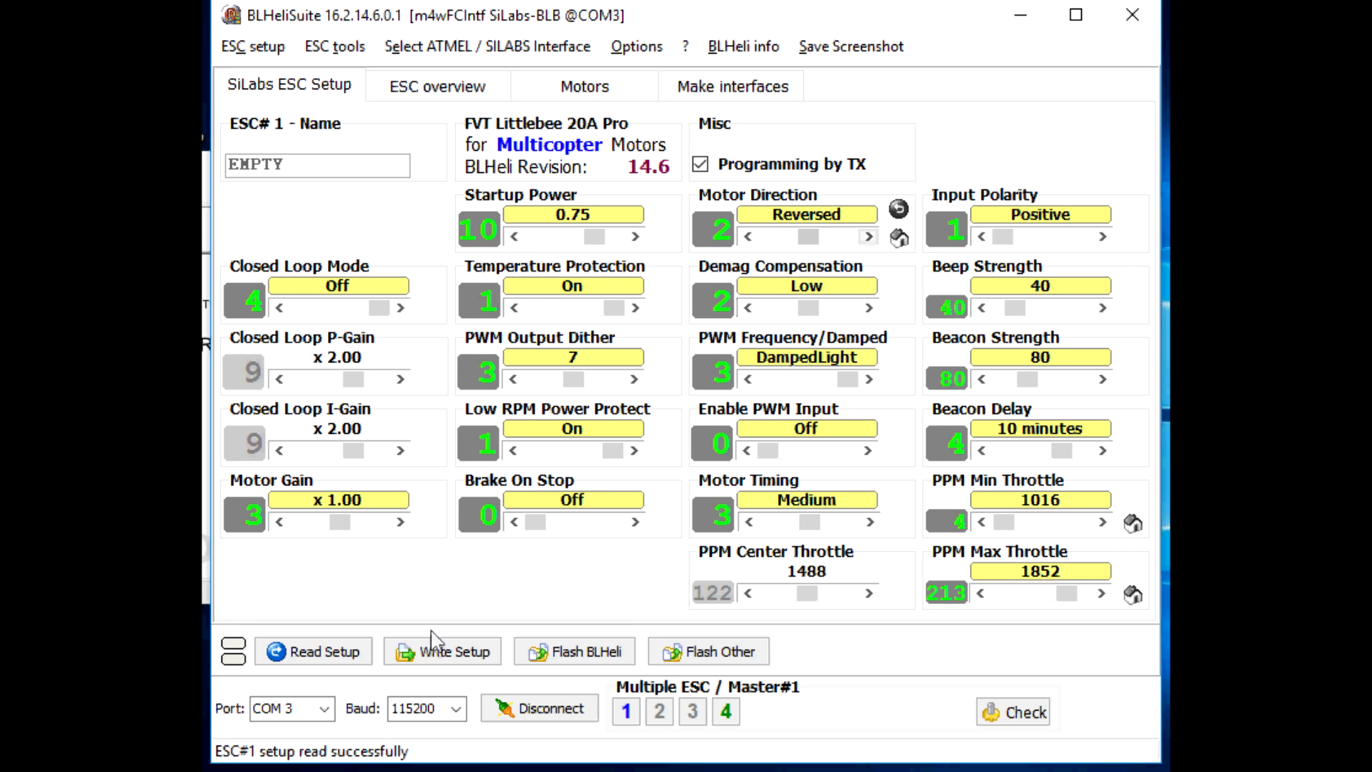
{"action": "left_click", "coordinate": [441, 654]}
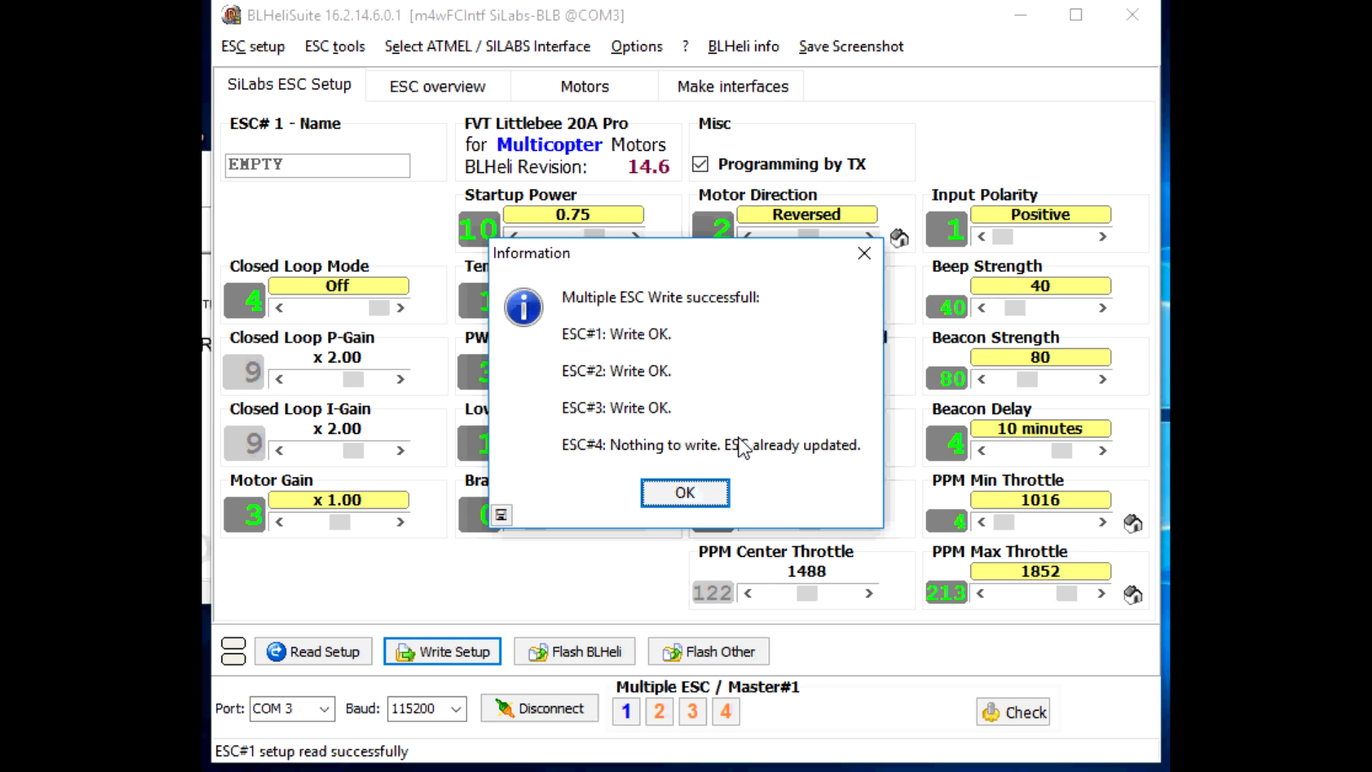
{"action": "left_click", "coordinate": [675, 498]}
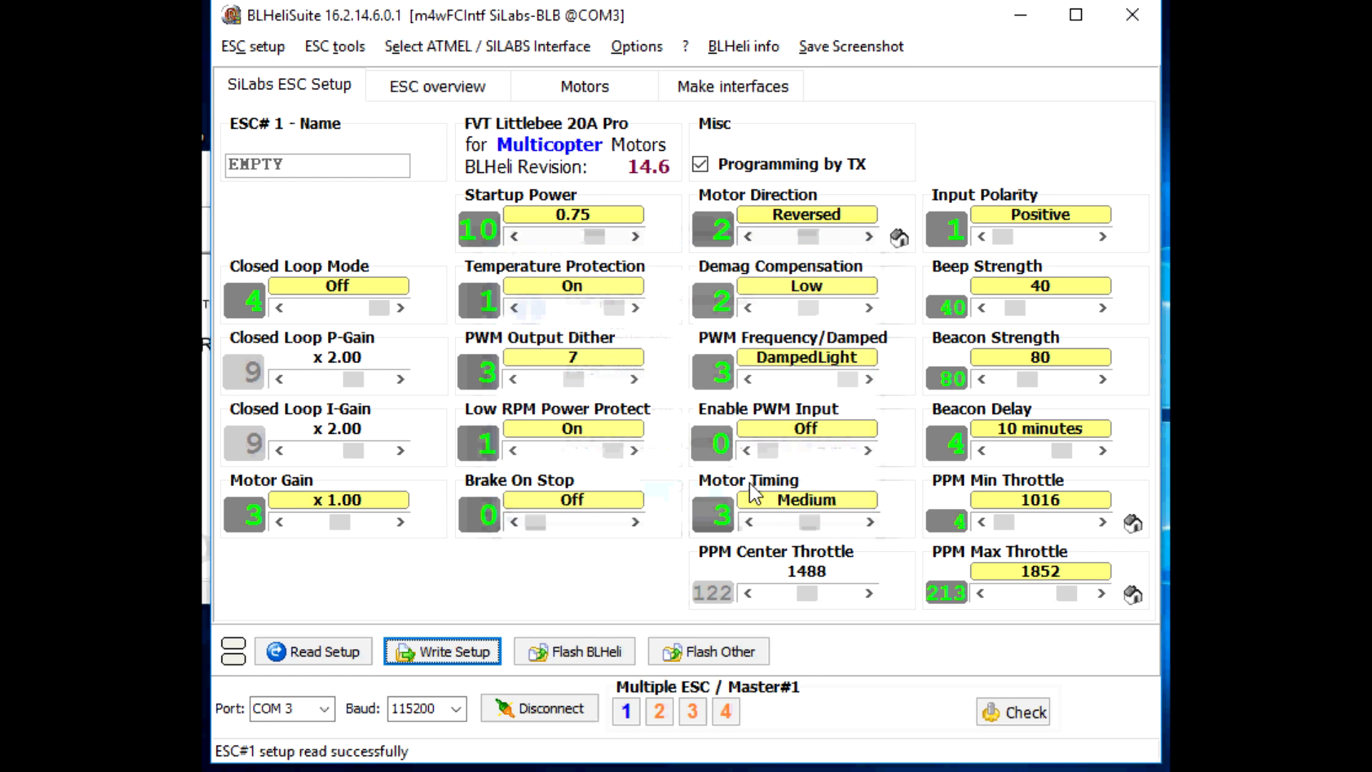
Step: Select ESC 4 alone, set its Motor Direction to Reversed, and write its setup
{"action": "left_click", "coordinate": [728, 711]}
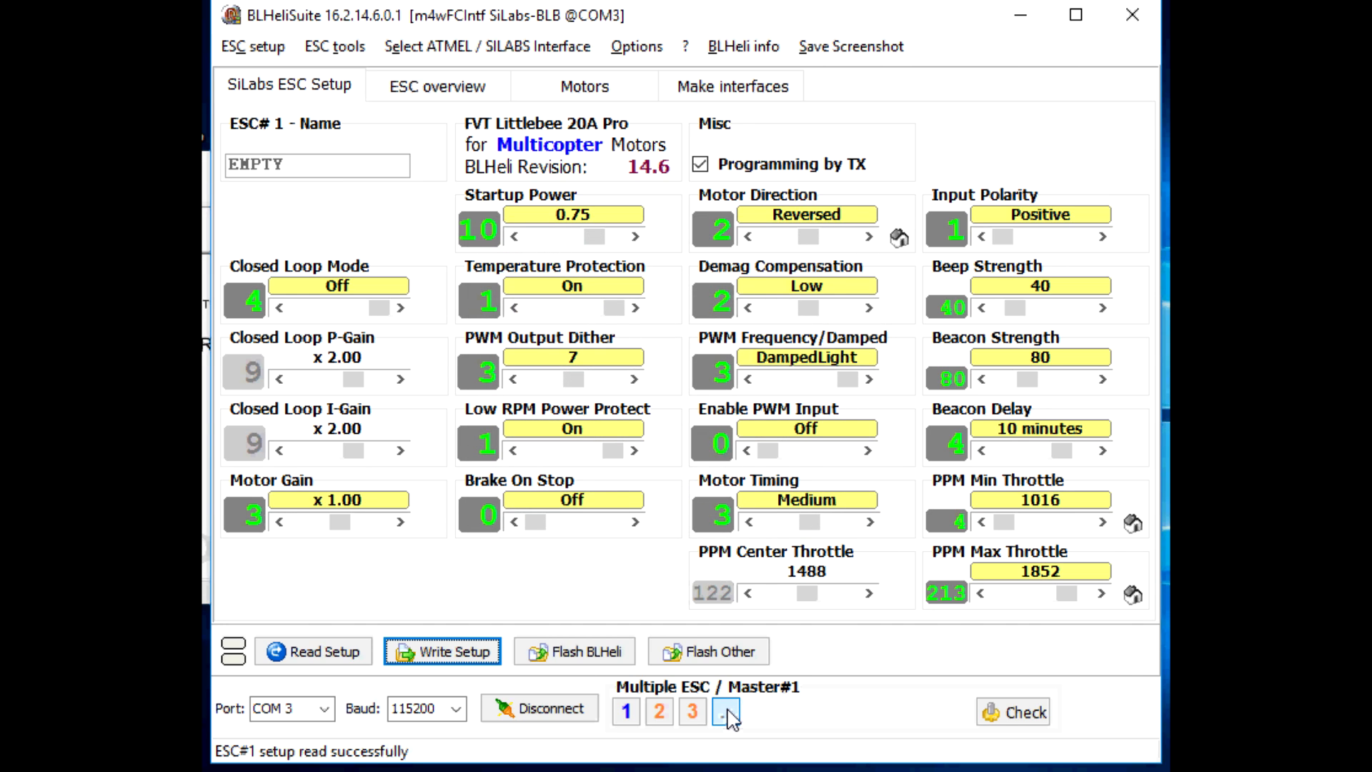
{"action": "left_click", "coordinate": [728, 711]}
{"action": "left_click", "coordinate": [722, 713]}
{"action": "left_click", "coordinate": [722, 713]}
{"action": "left_click", "coordinate": [725, 711]}
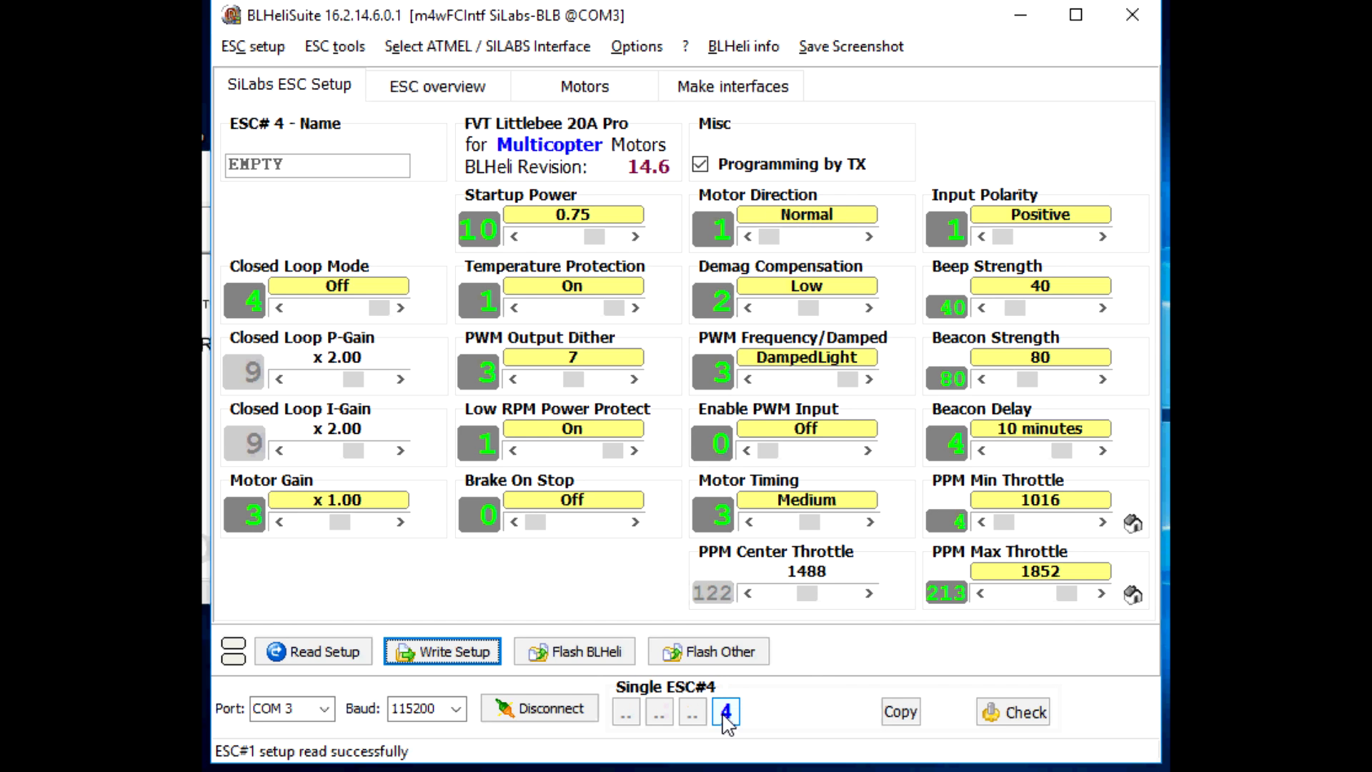
{"action": "left_click", "coordinate": [869, 237]}
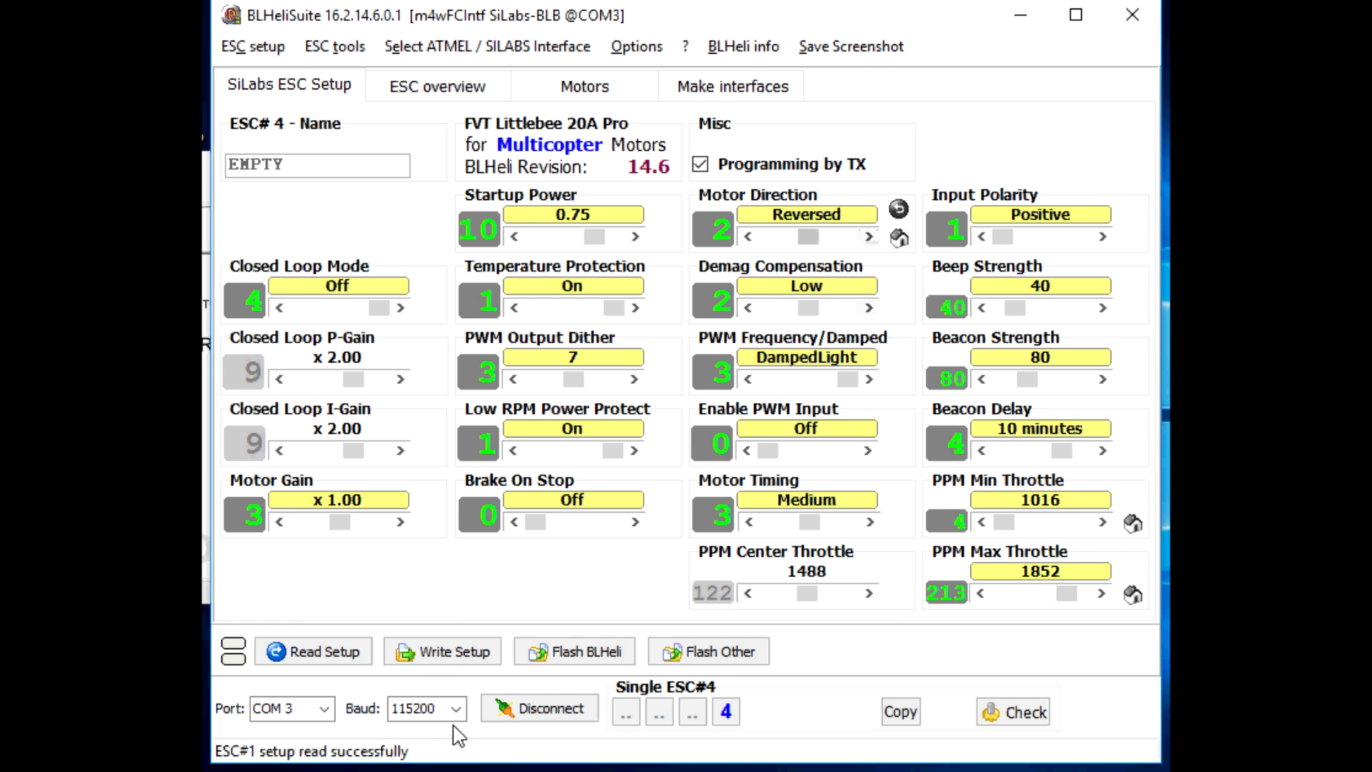
{"action": "left_click", "coordinate": [450, 658]}
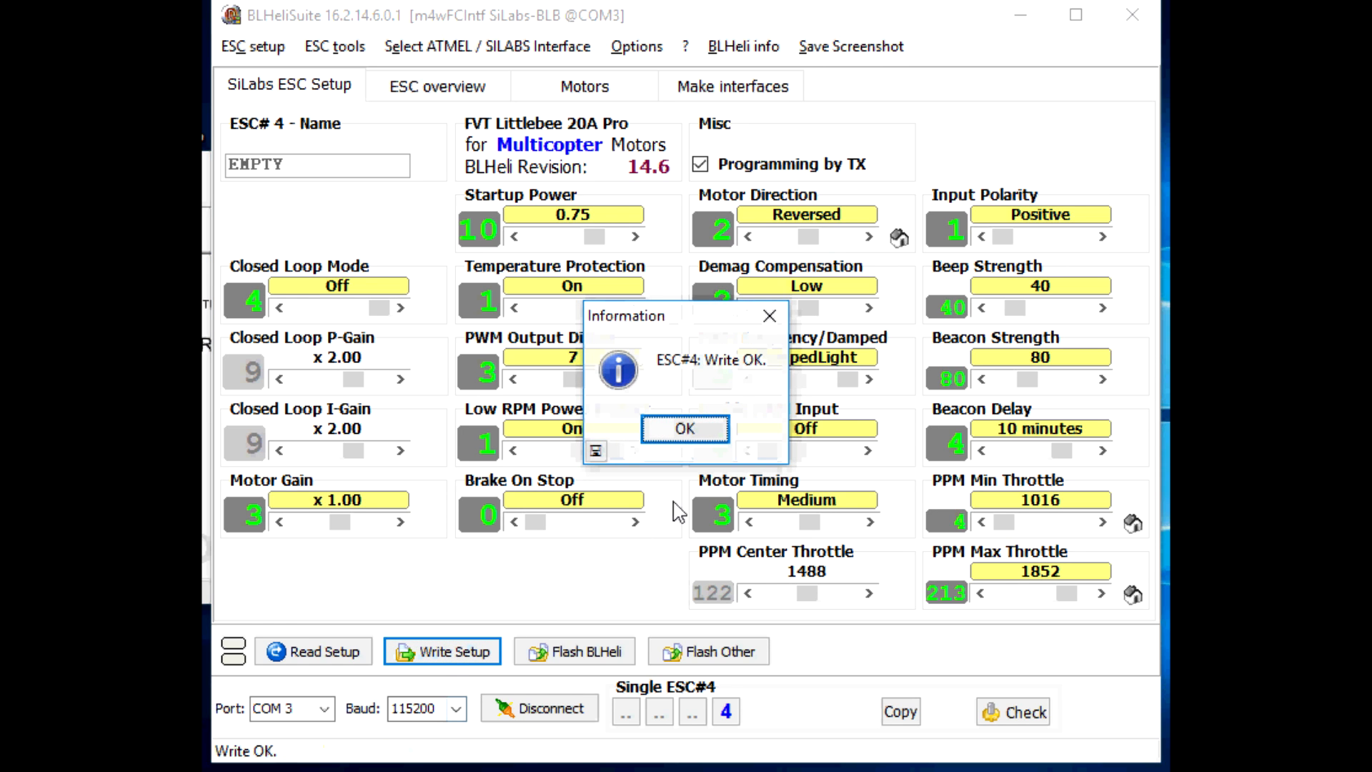
{"action": "left_click", "coordinate": [684, 429]}
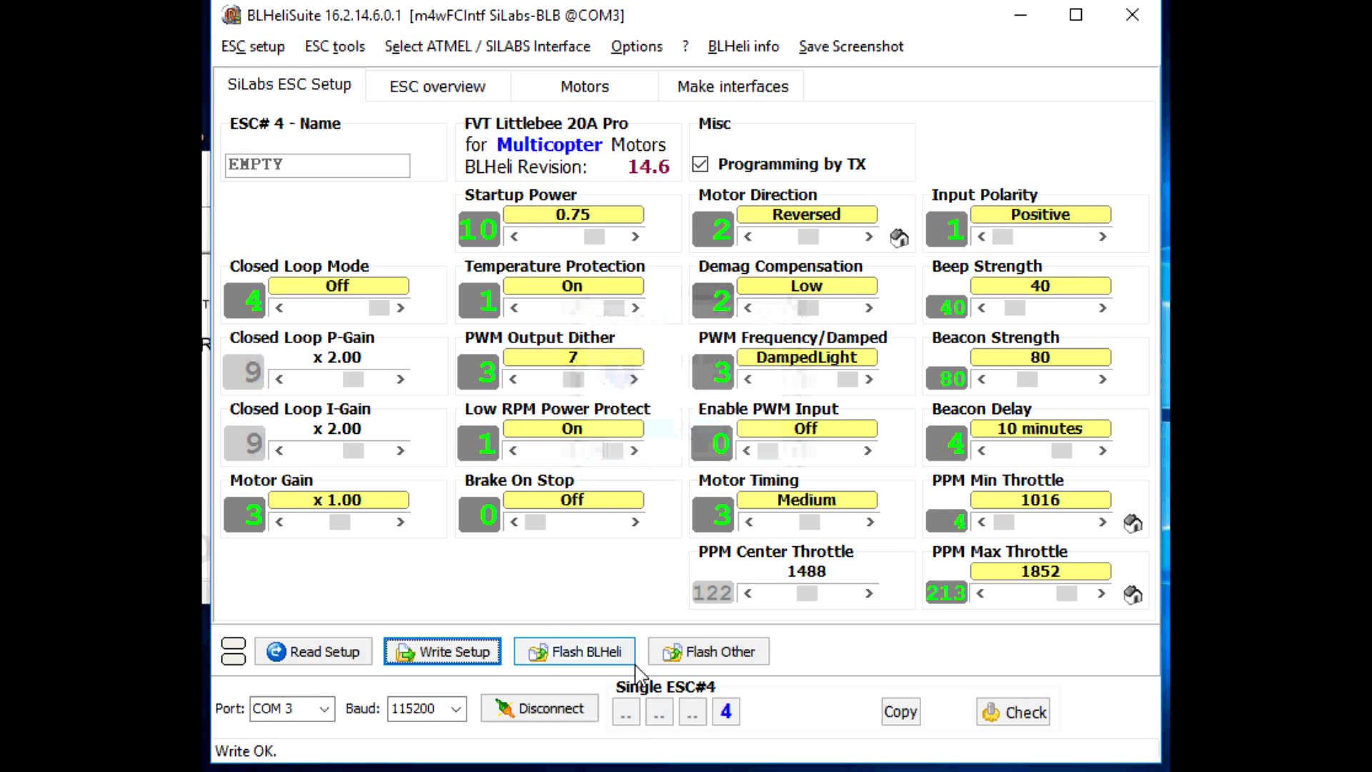
Step: Examine the setup of ESCs 1 to 4 one at a time, comparing their Motor Direction settings
{"action": "left_click", "coordinate": [632, 713]}
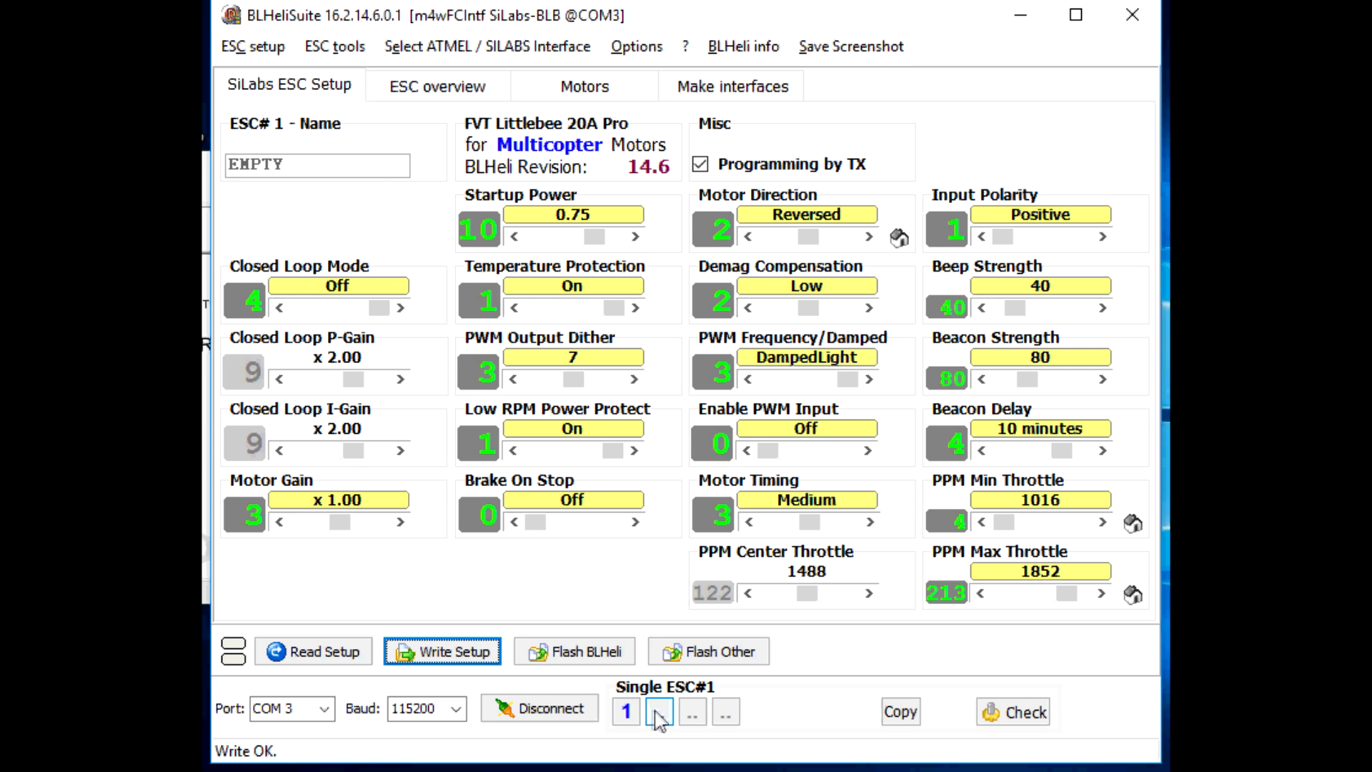
{"action": "left_click", "coordinate": [659, 712]}
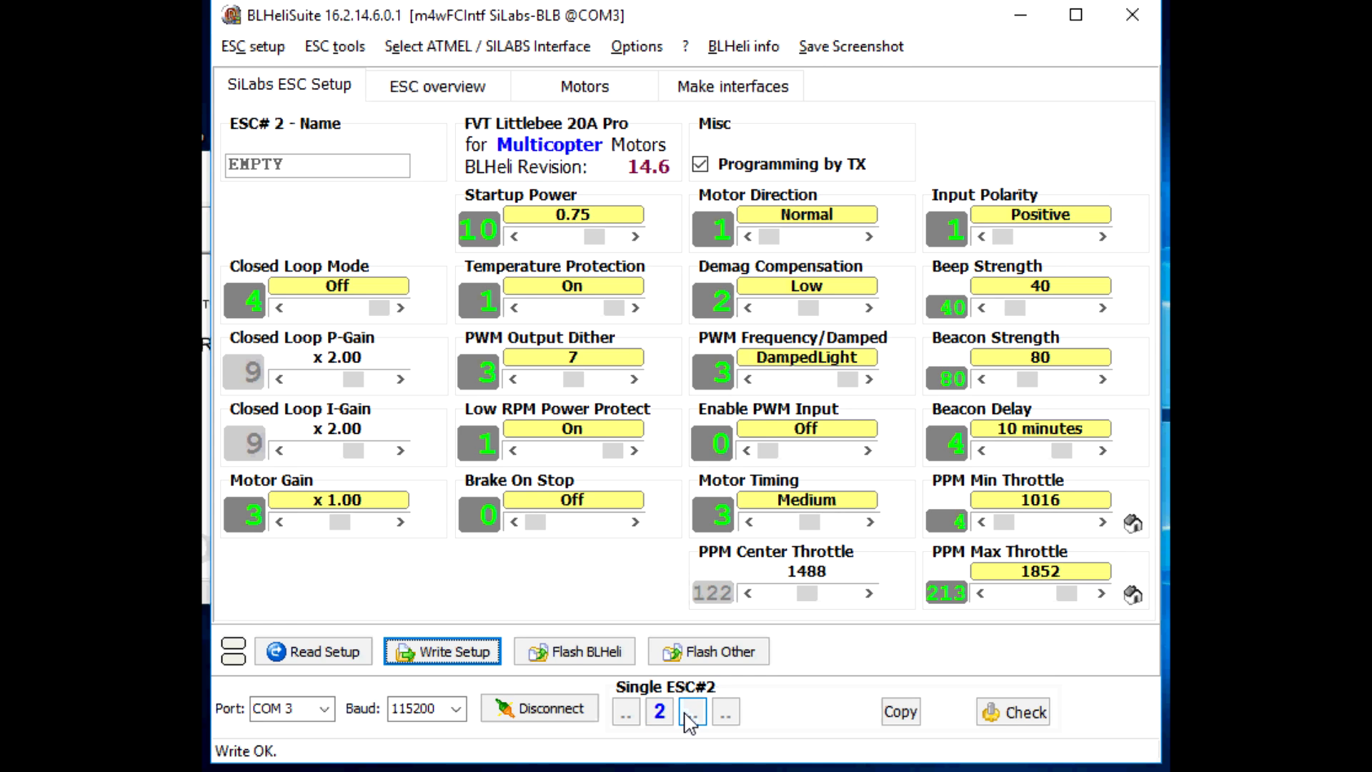
{"action": "left_click", "coordinate": [691, 712]}
{"action": "left_click", "coordinate": [726, 712]}
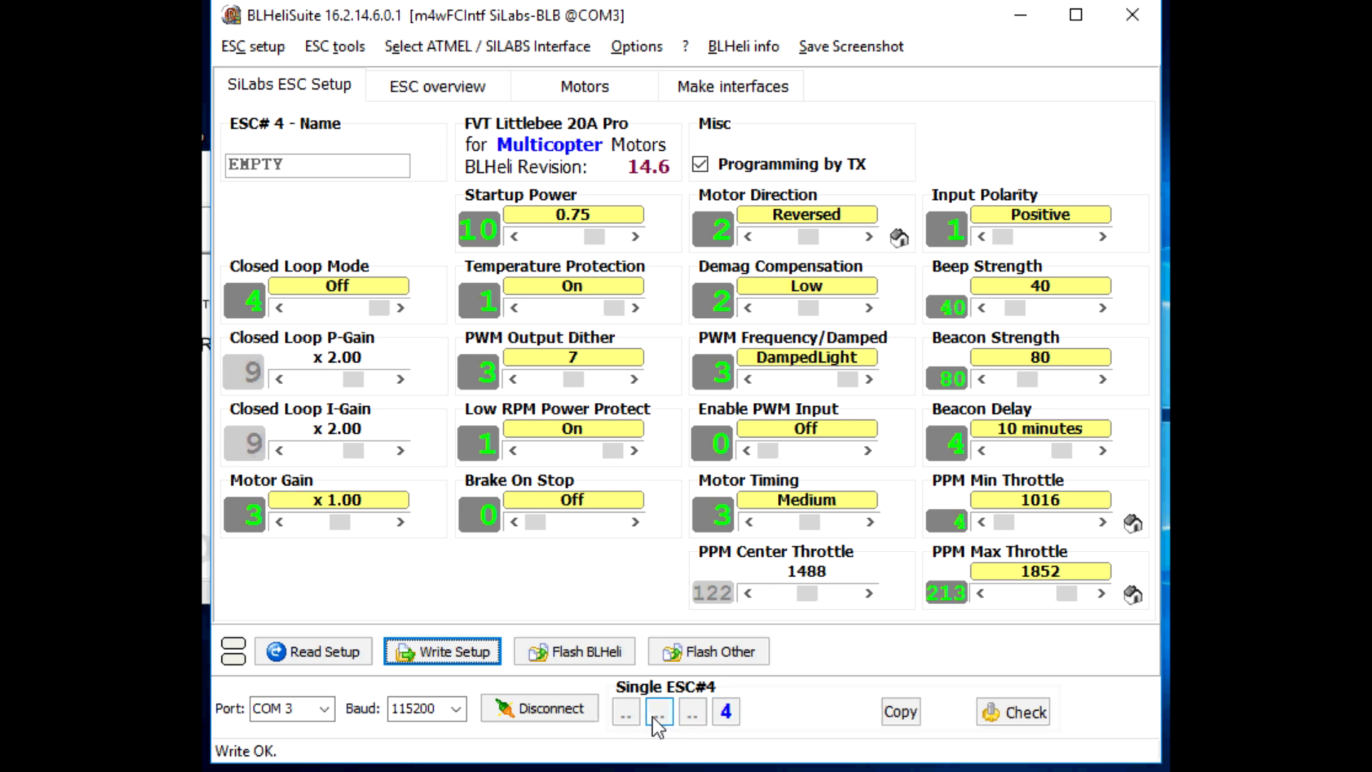
{"action": "left_click", "coordinate": [628, 712]}
{"action": "left_click", "coordinate": [659, 713]}
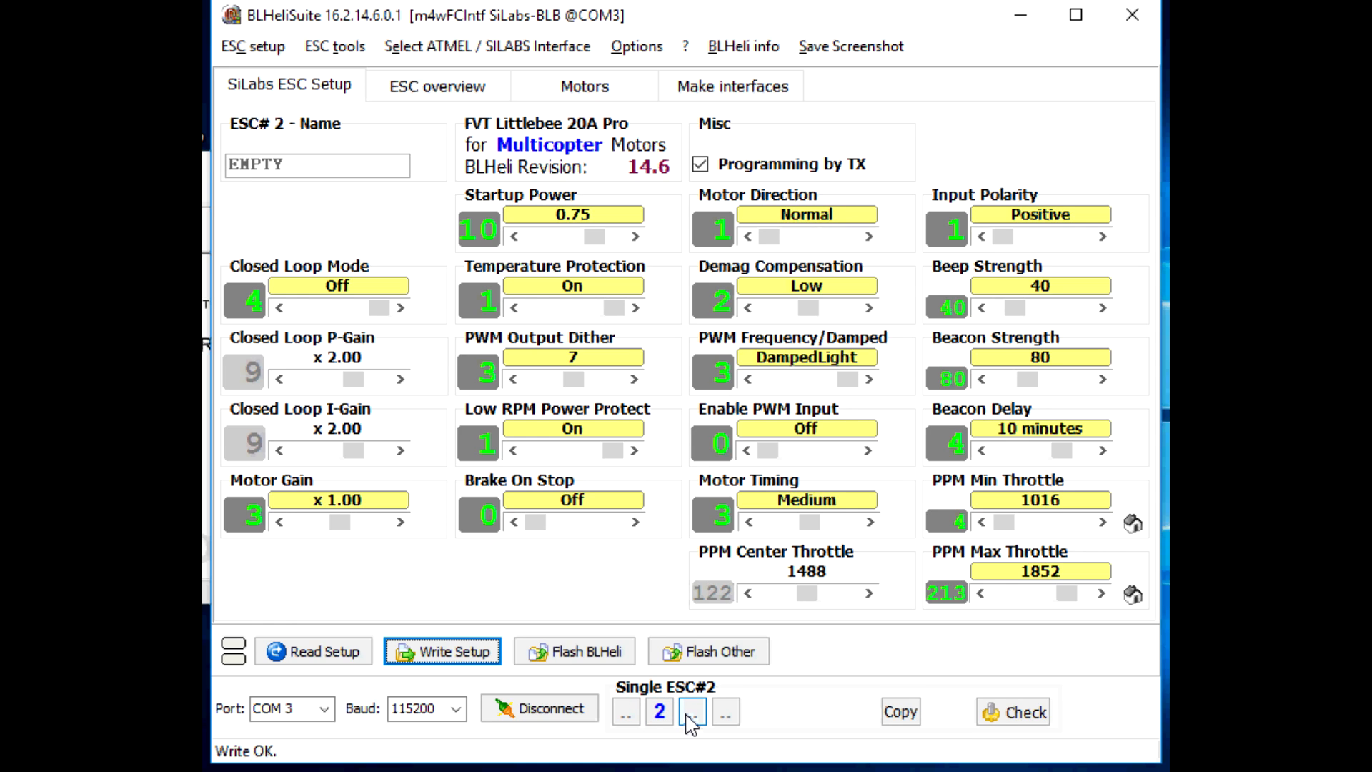
{"action": "left_click", "coordinate": [689, 713]}
{"action": "left_click", "coordinate": [727, 712]}
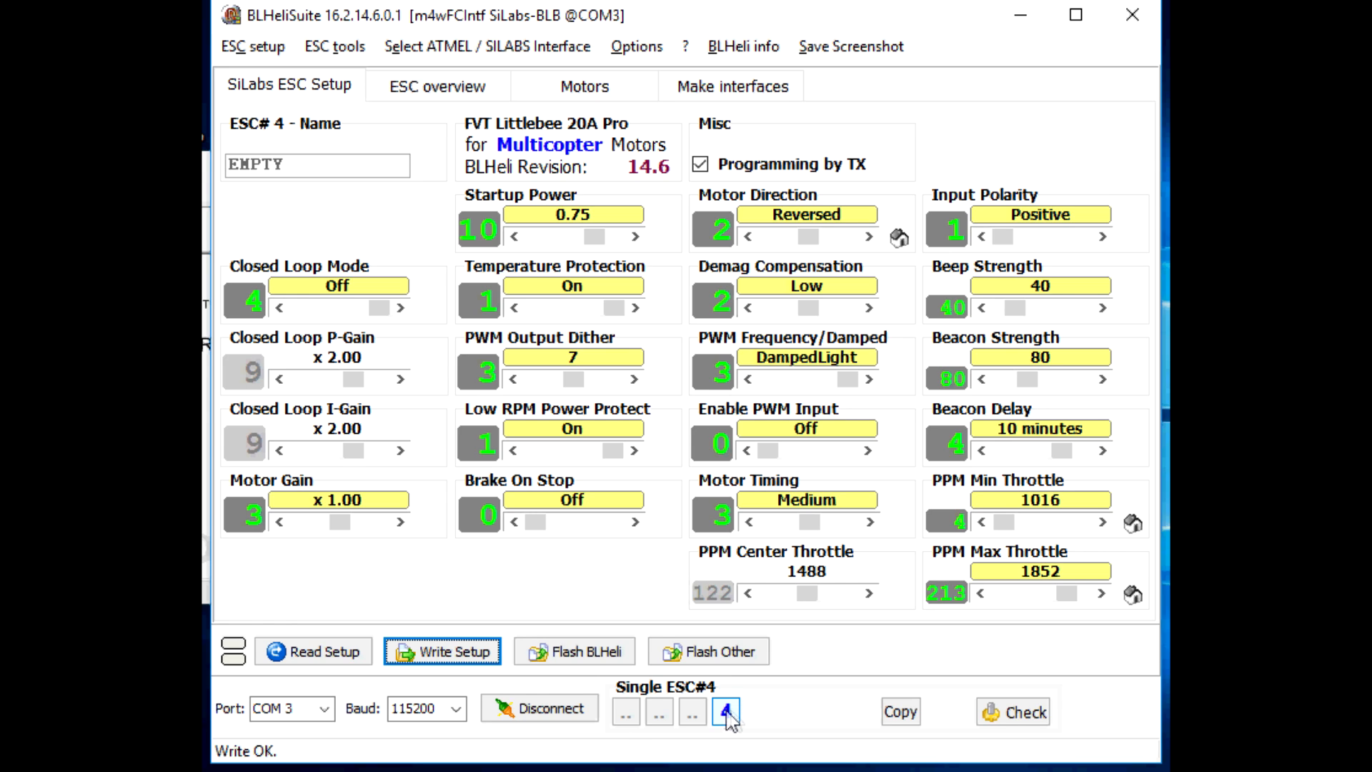
Step: Make ESC 1 the master in a multiple selection with ESC 4 and read its setup
{"action": "left_click", "coordinate": [627, 712]}
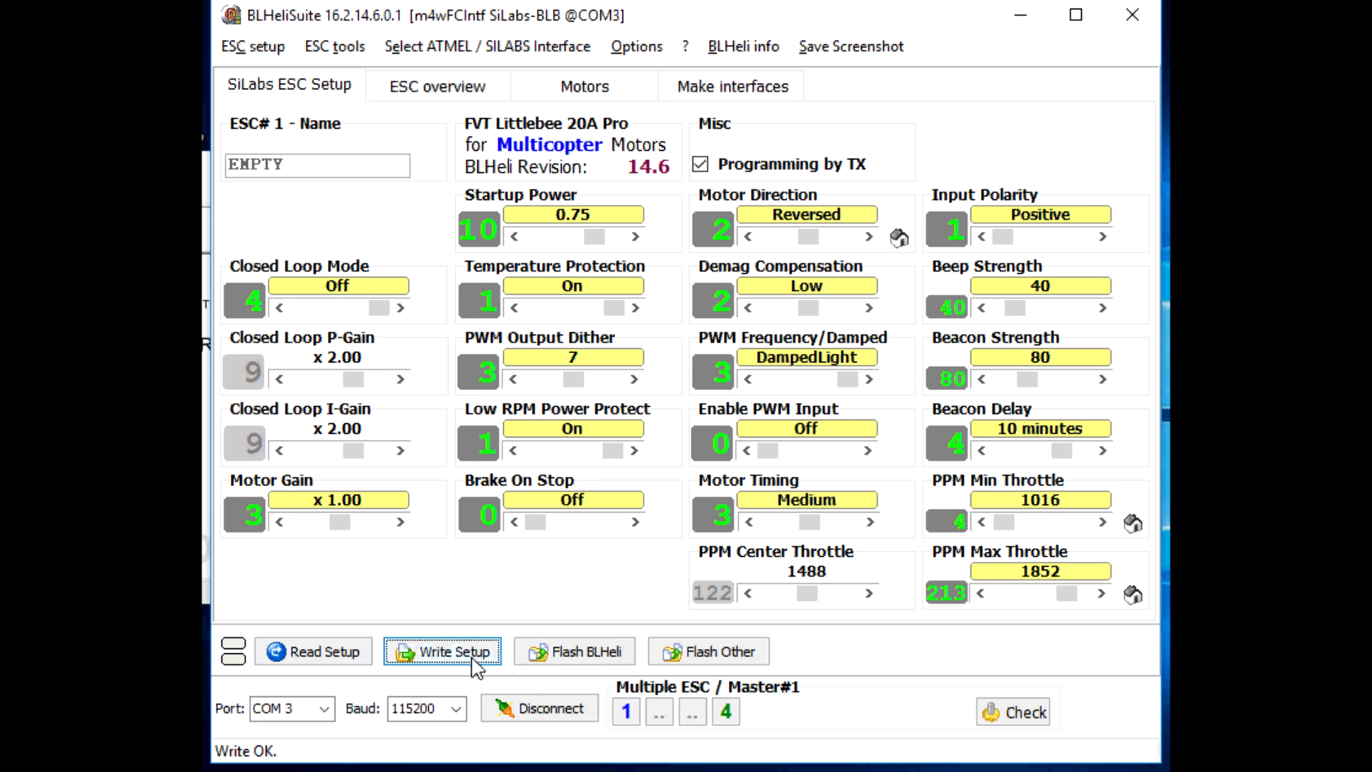
{"action": "left_click", "coordinate": [336, 654]}
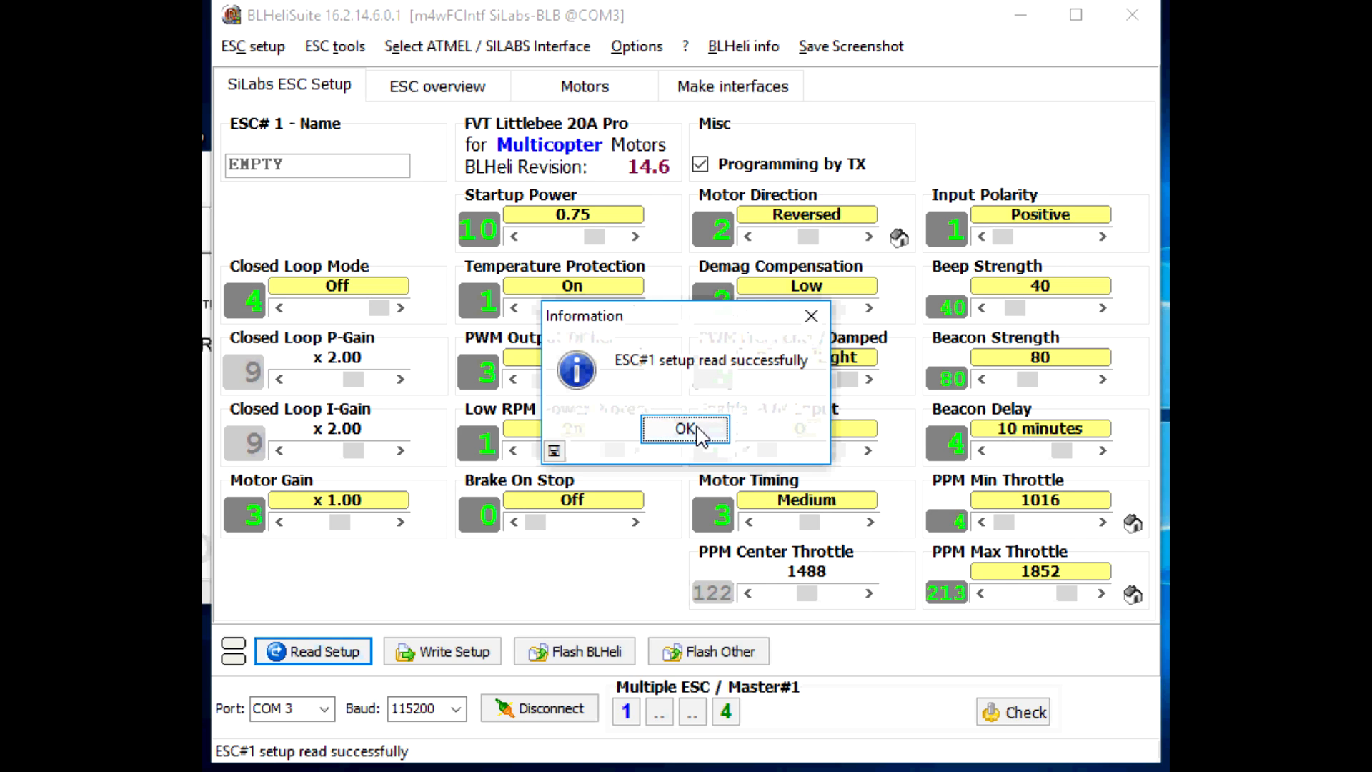
{"action": "left_click", "coordinate": [698, 431]}
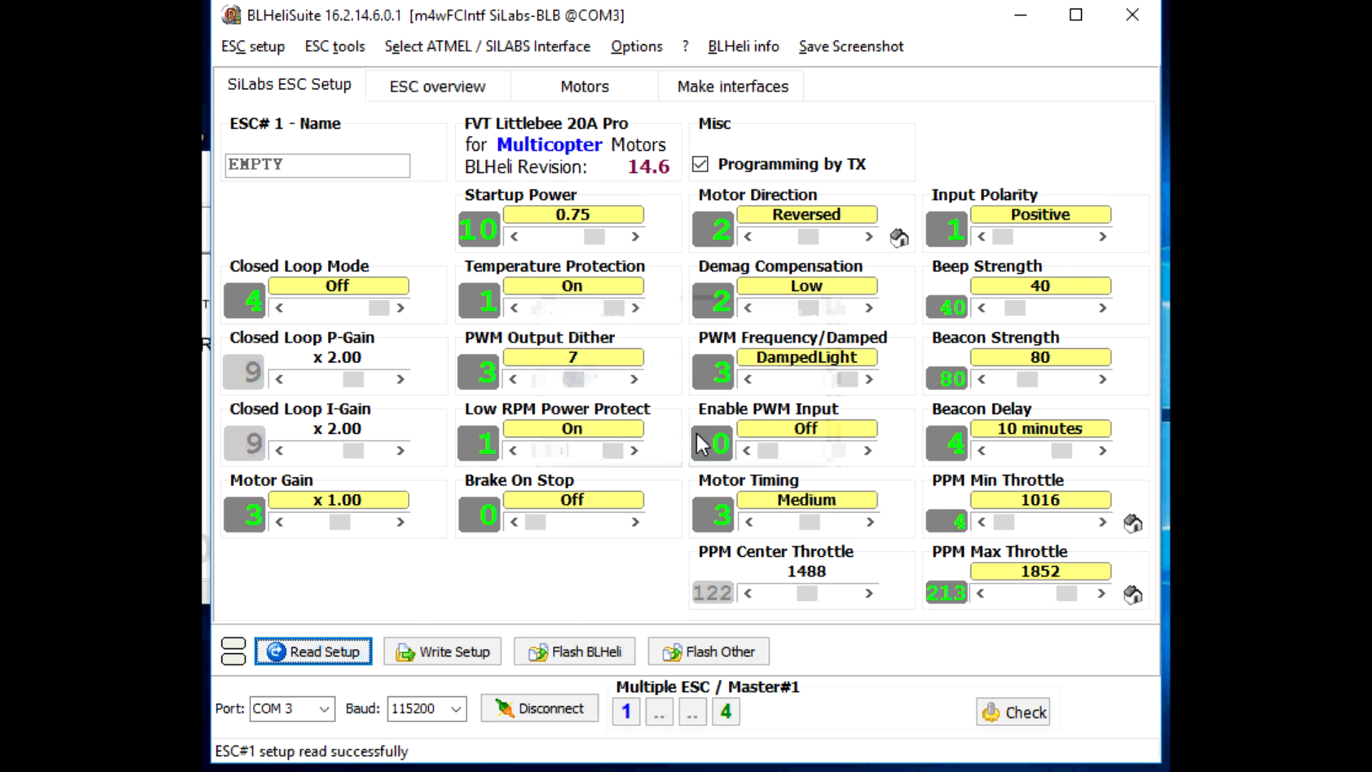
Step: Add ESCs 2 and 3 to the multiple selection and read the setup with ESC 1 as master
{"action": "left_click", "coordinate": [661, 713]}
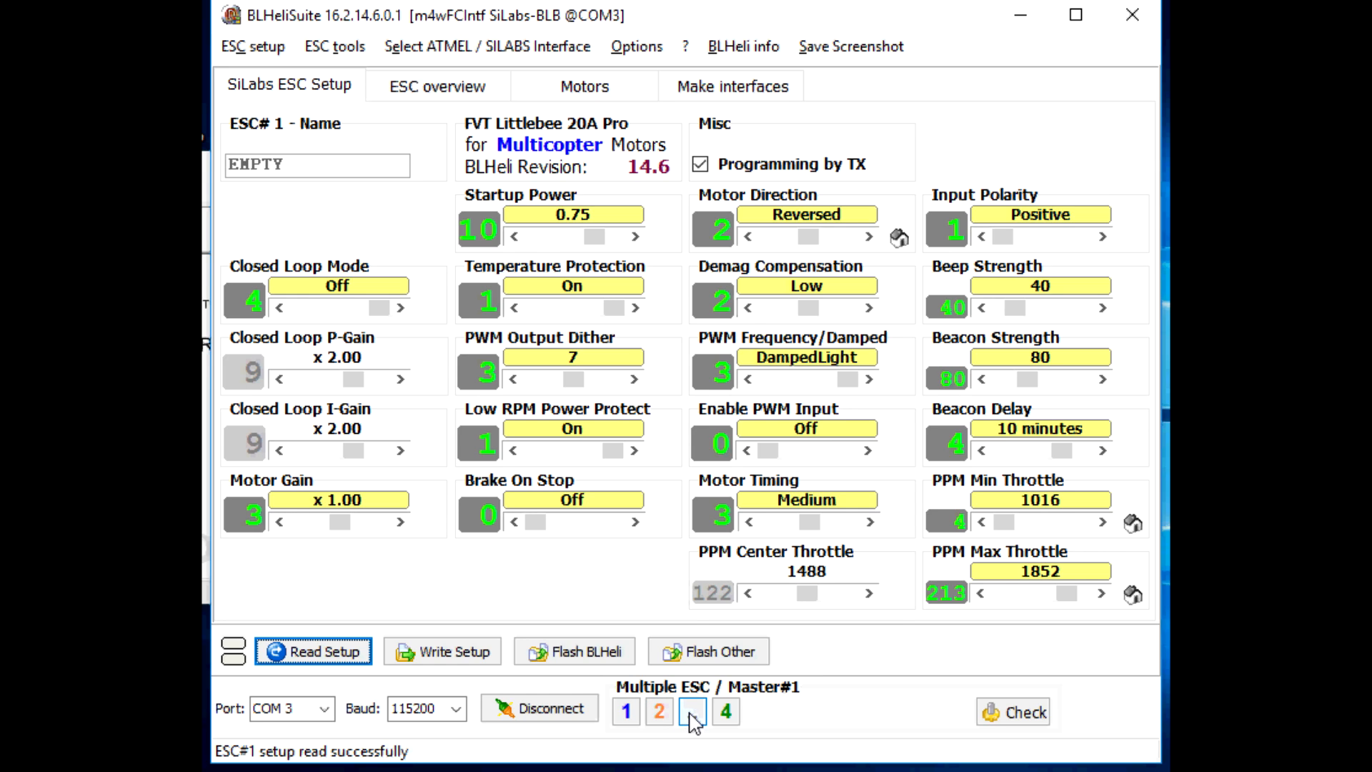
{"action": "left_click", "coordinate": [691, 717]}
{"action": "left_click", "coordinate": [334, 661]}
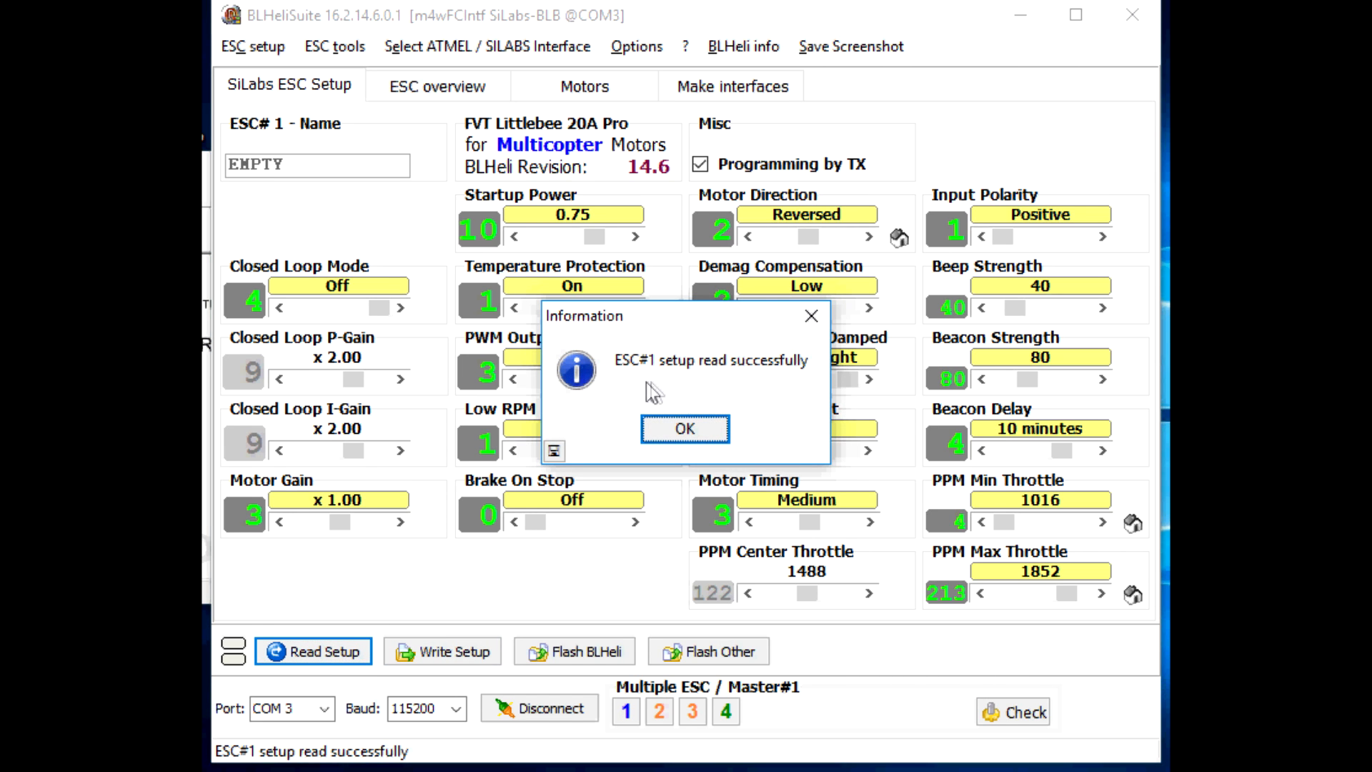
{"action": "left_click", "coordinate": [704, 430]}
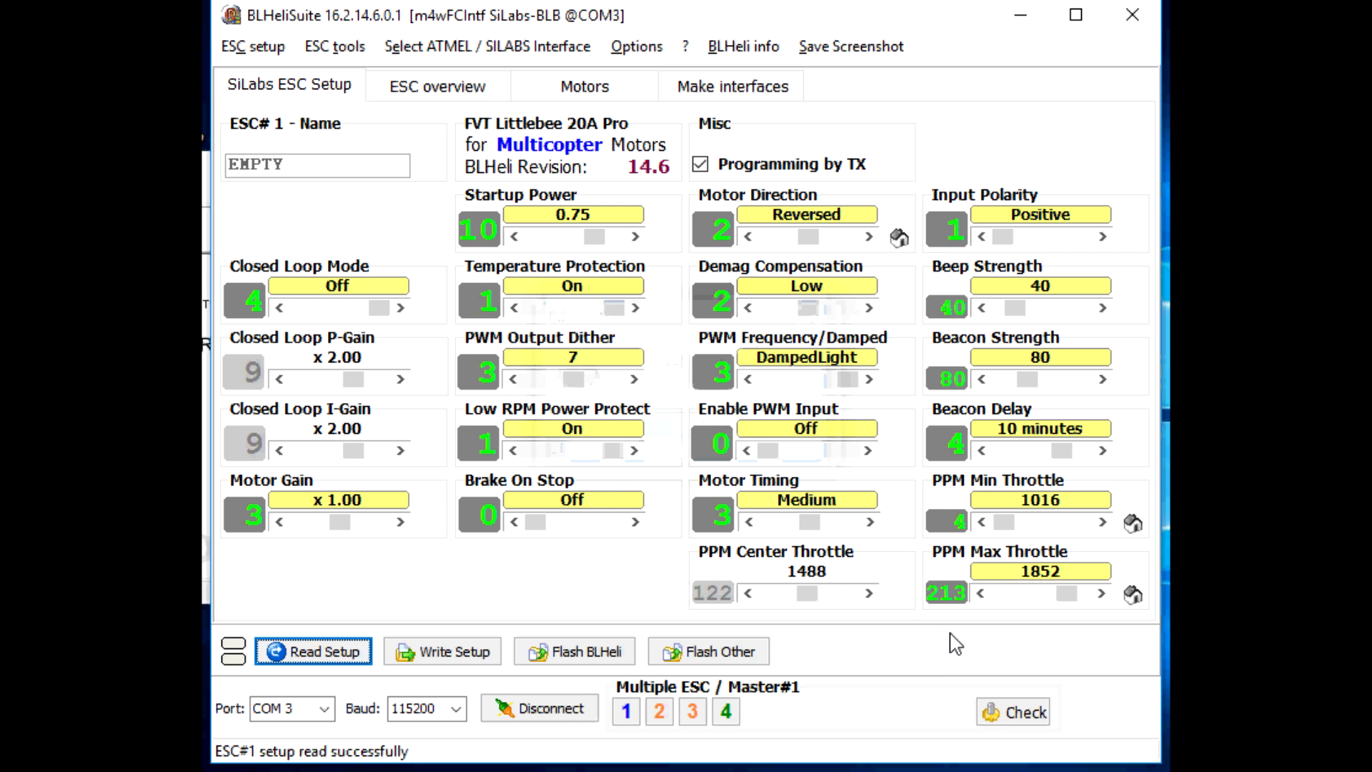
Step: Check the configuration of all four connected ESCs and read the master's setup again
{"action": "left_click", "coordinate": [1013, 712]}
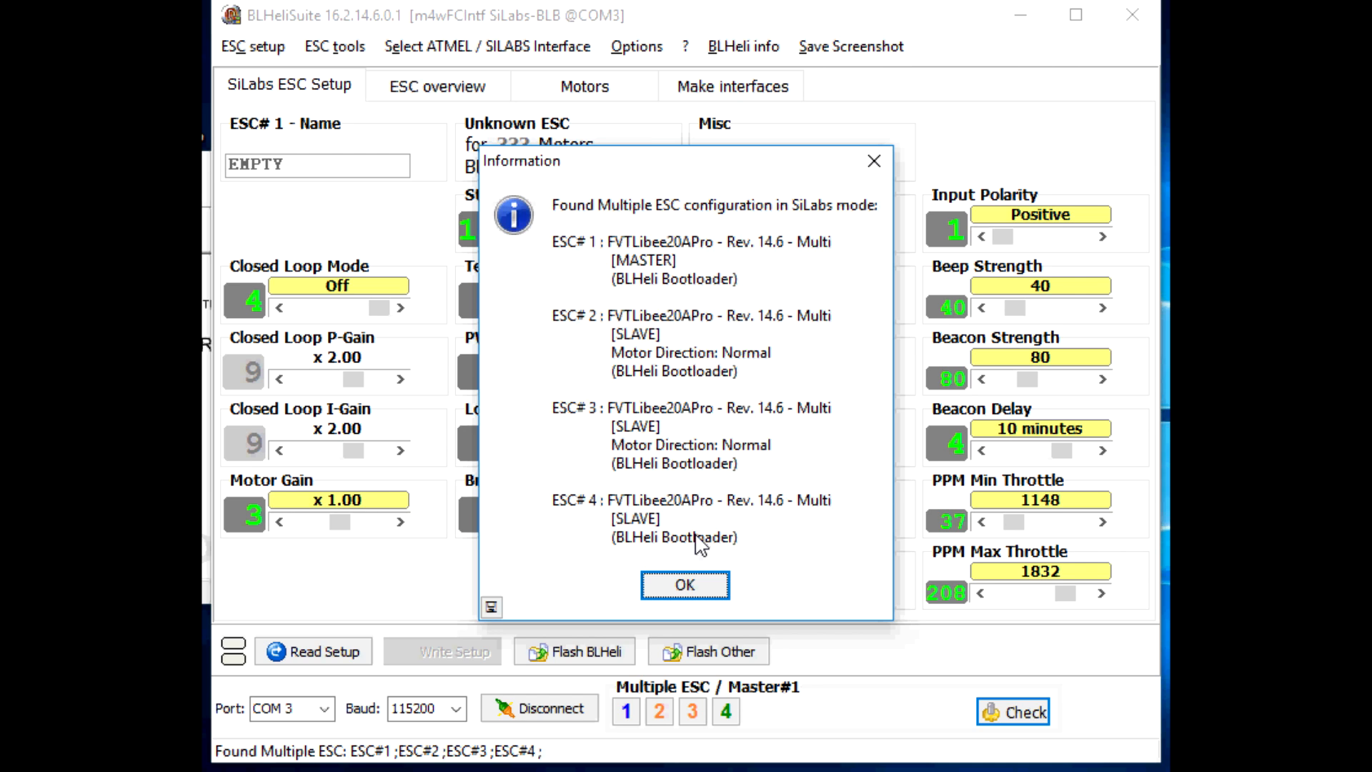
{"action": "left_click", "coordinate": [691, 584]}
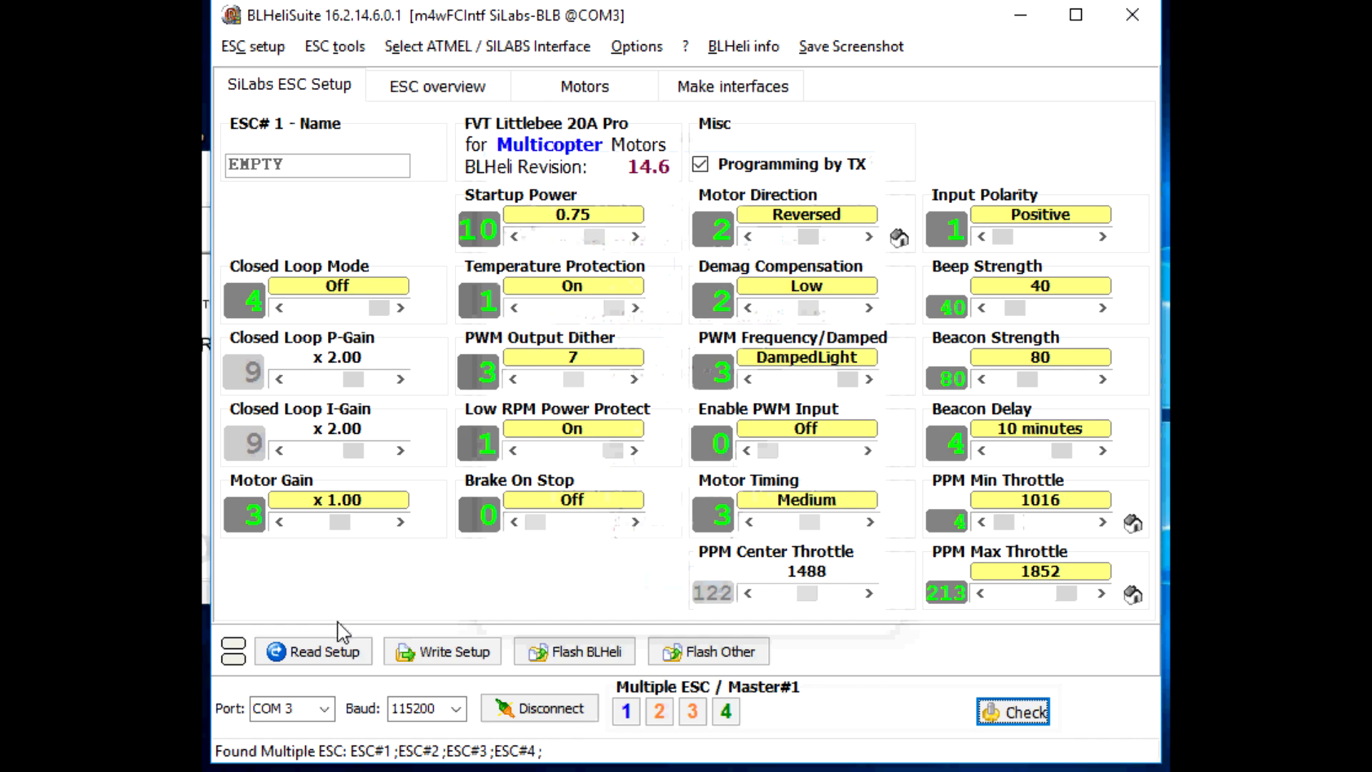
{"action": "left_click", "coordinate": [326, 656]}
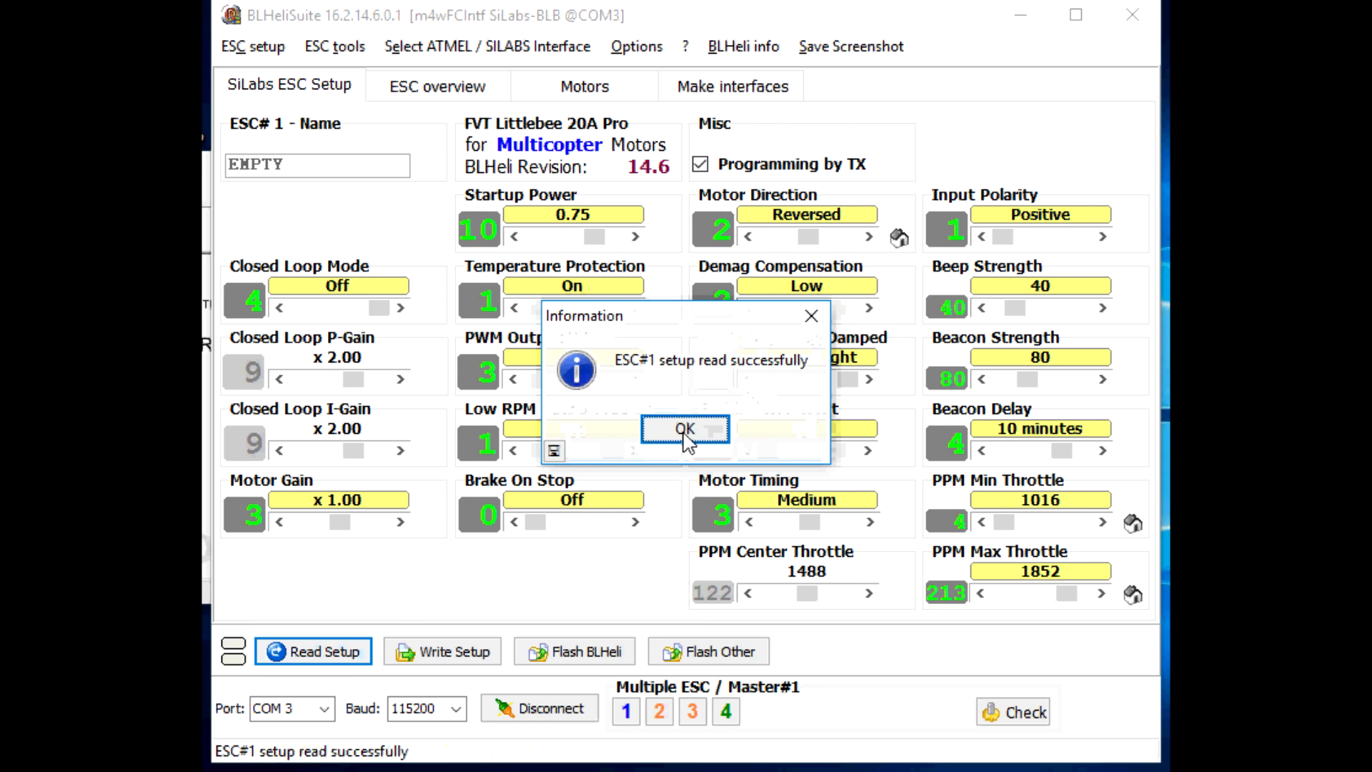
{"action": "left_click", "coordinate": [677, 432]}
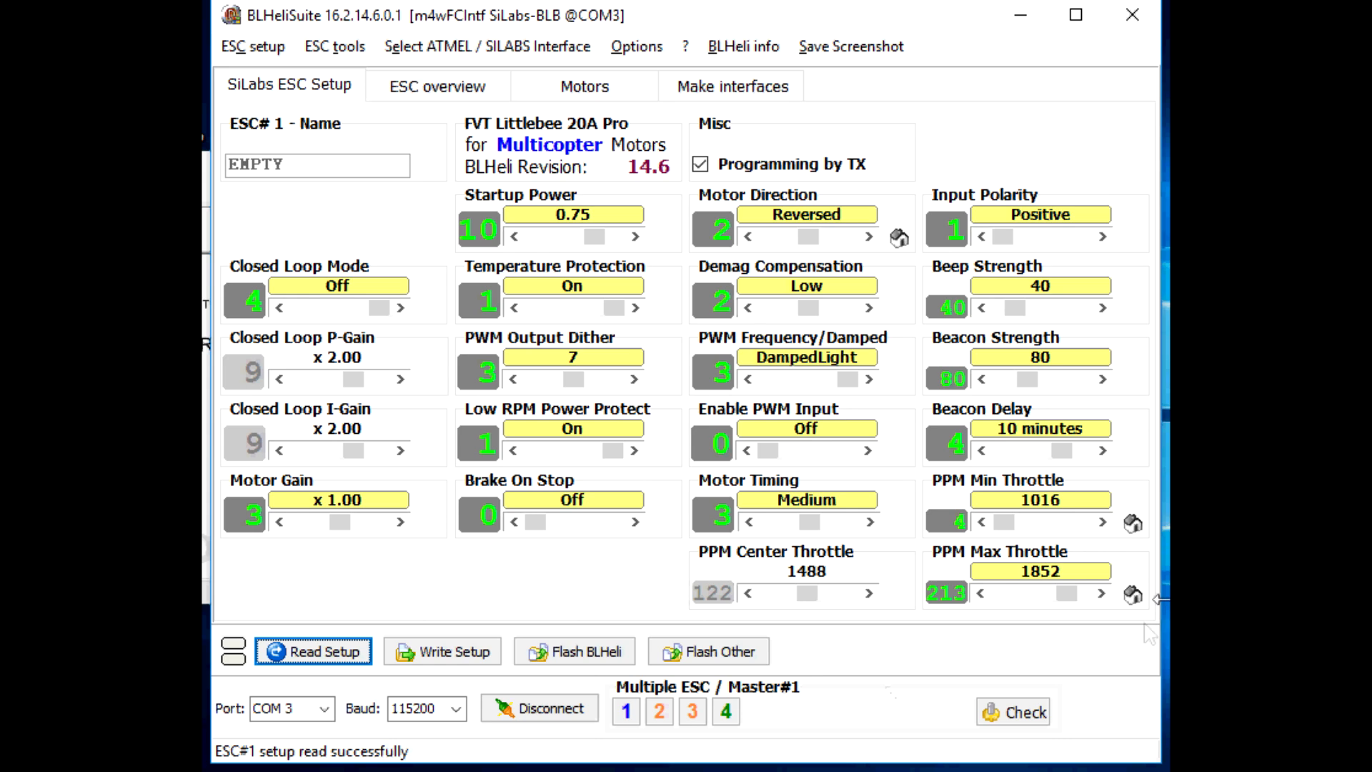
Step: Set the PPM Min Throttle to 1012 and write the setup to all four ESCs
{"action": "left_click", "coordinate": [981, 522]}
{"action": "left_click", "coordinate": [981, 522]}
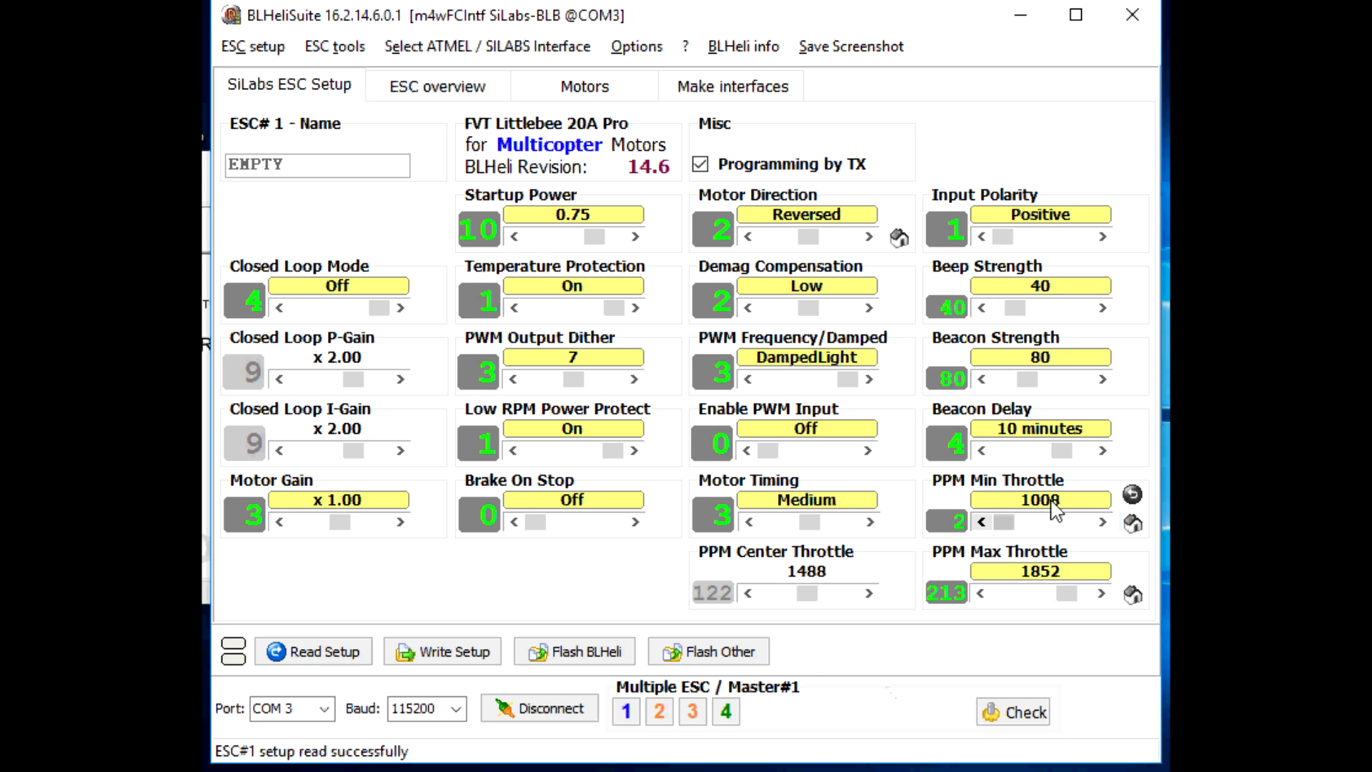
{"action": "left_click", "coordinate": [1103, 527]}
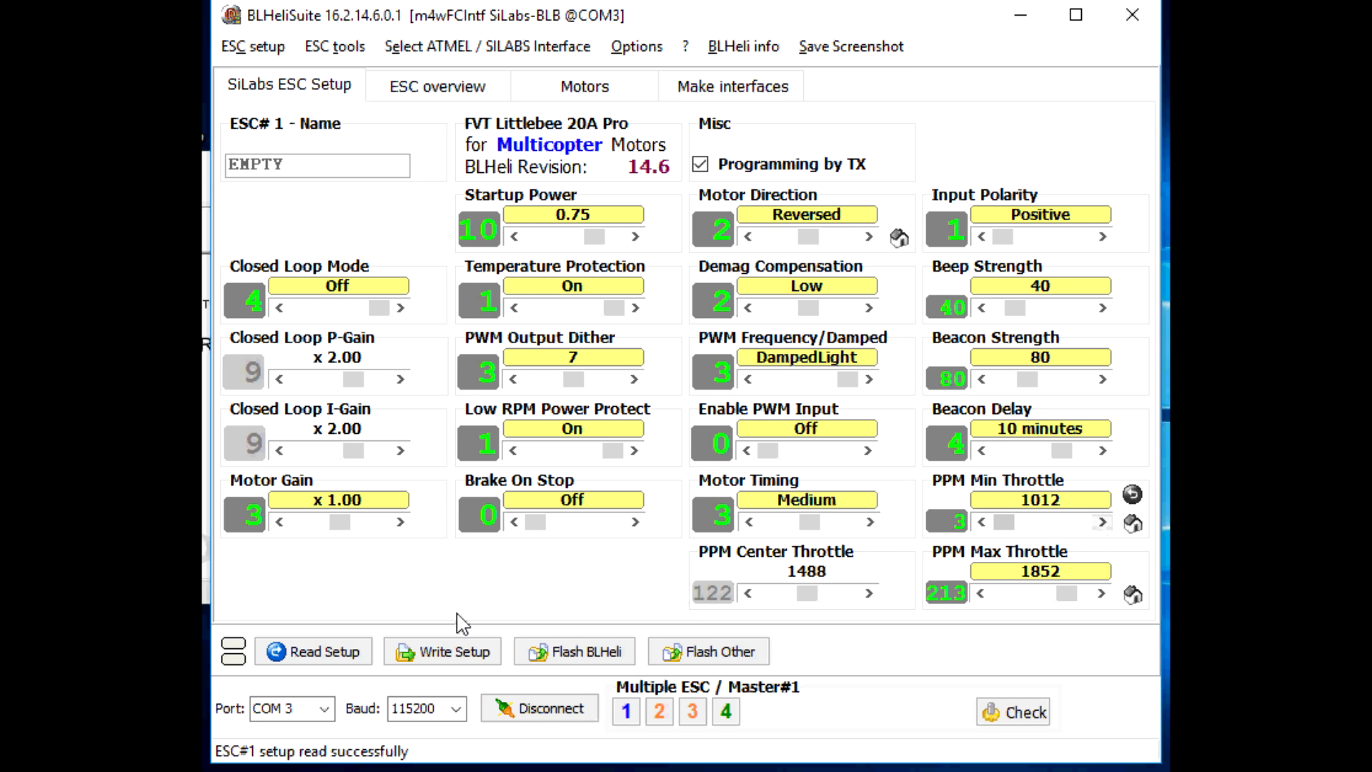
{"action": "left_click", "coordinate": [450, 655]}
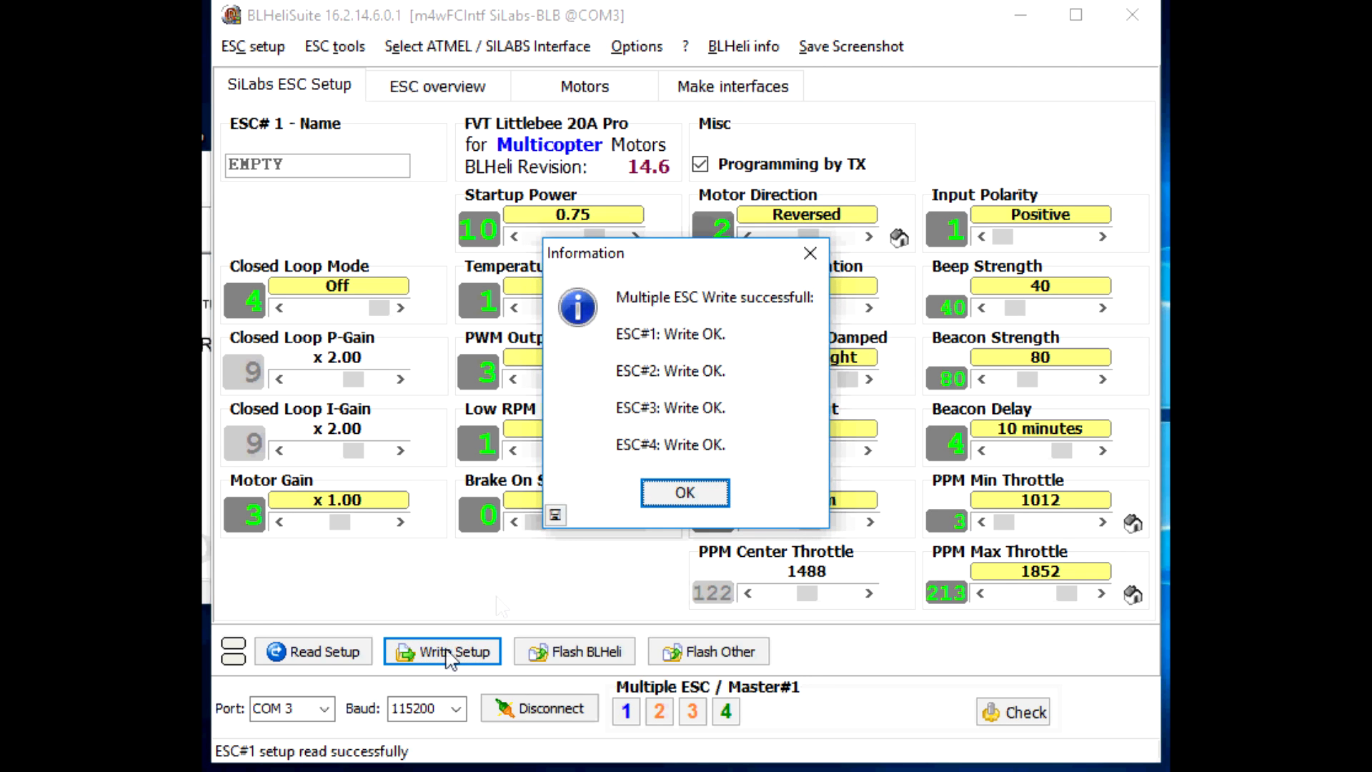
{"action": "left_click", "coordinate": [684, 491]}
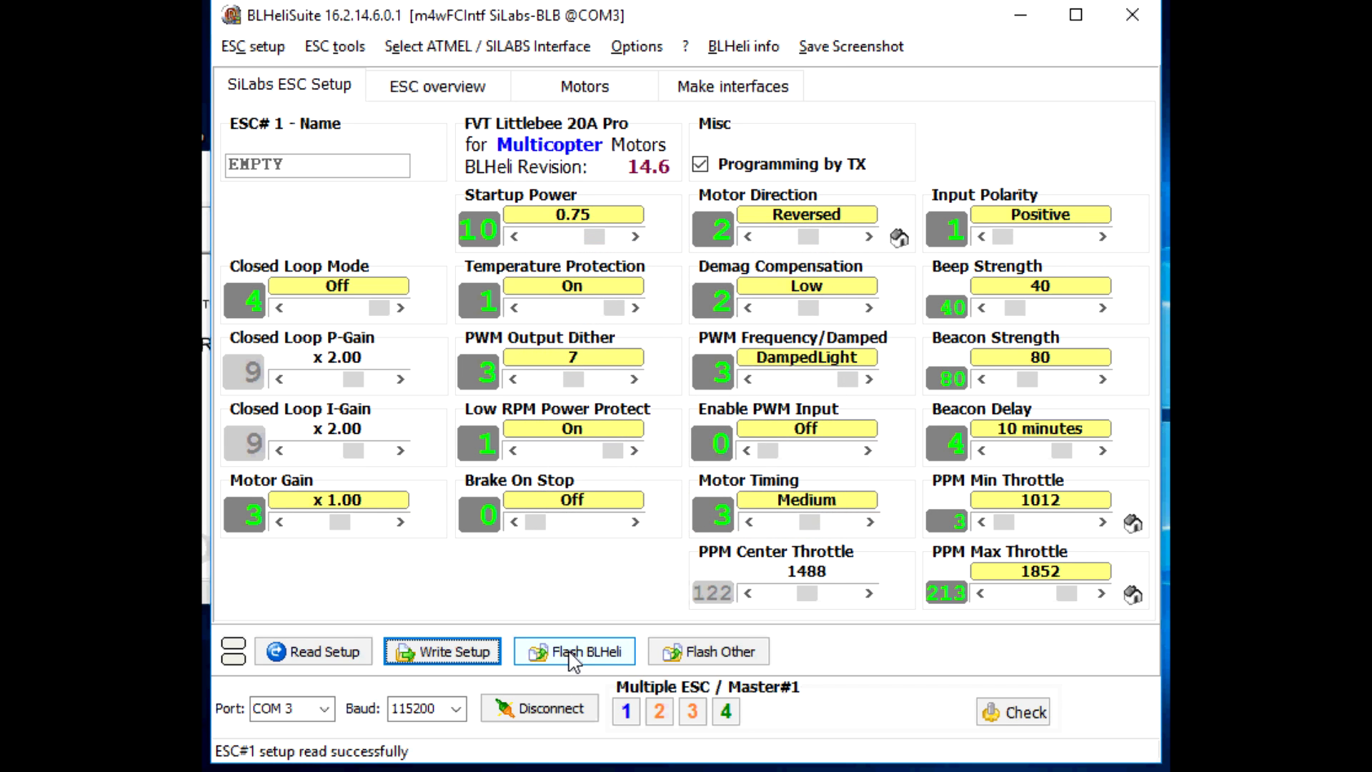
Step: Raise the PPM Max Throttle to 1856 and return it to 1852
{"action": "left_click", "coordinate": [1101, 594]}
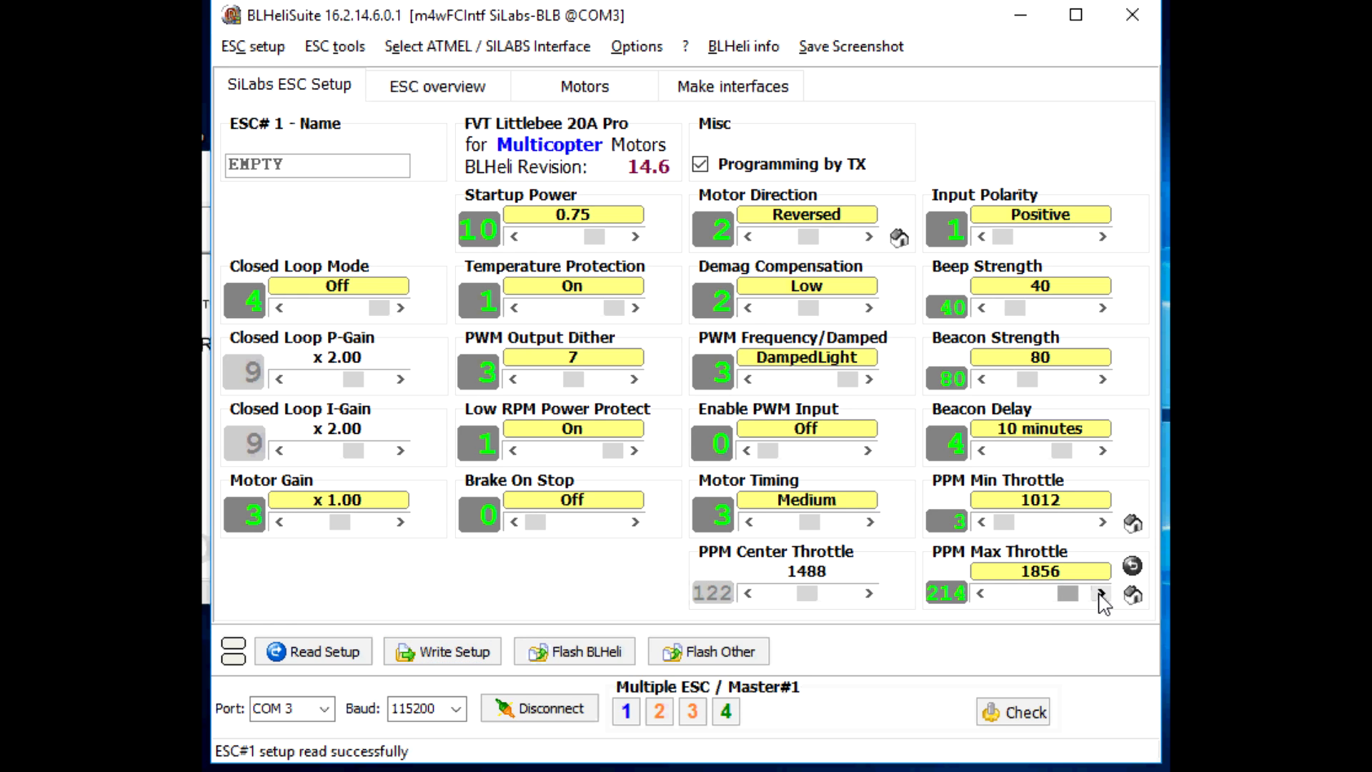
{"action": "left_click", "coordinate": [982, 594]}
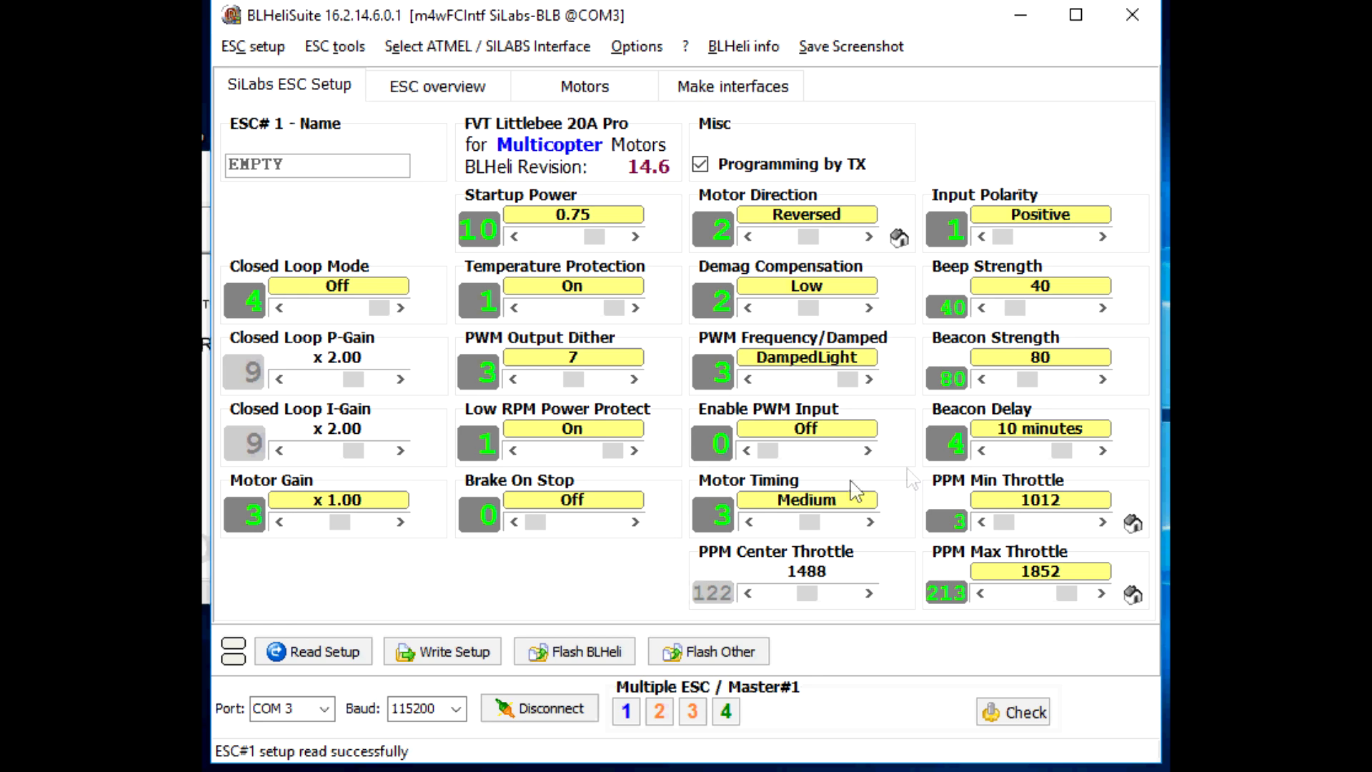
Step: Step the Beacon Delay down to 1 minute and back up, leaving it set to Infinite
{"action": "left_click", "coordinate": [982, 450]}
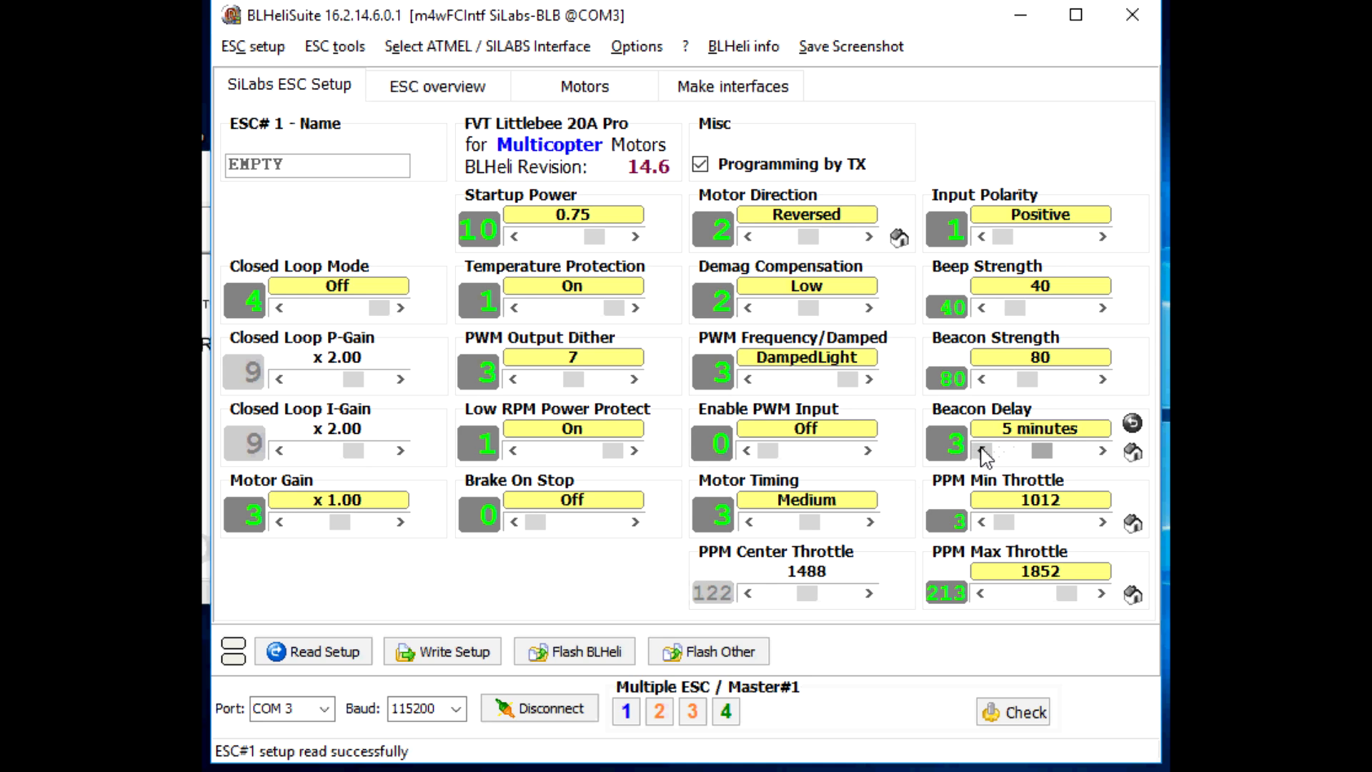
{"action": "left_click", "coordinate": [982, 450]}
{"action": "left_click", "coordinate": [982, 451]}
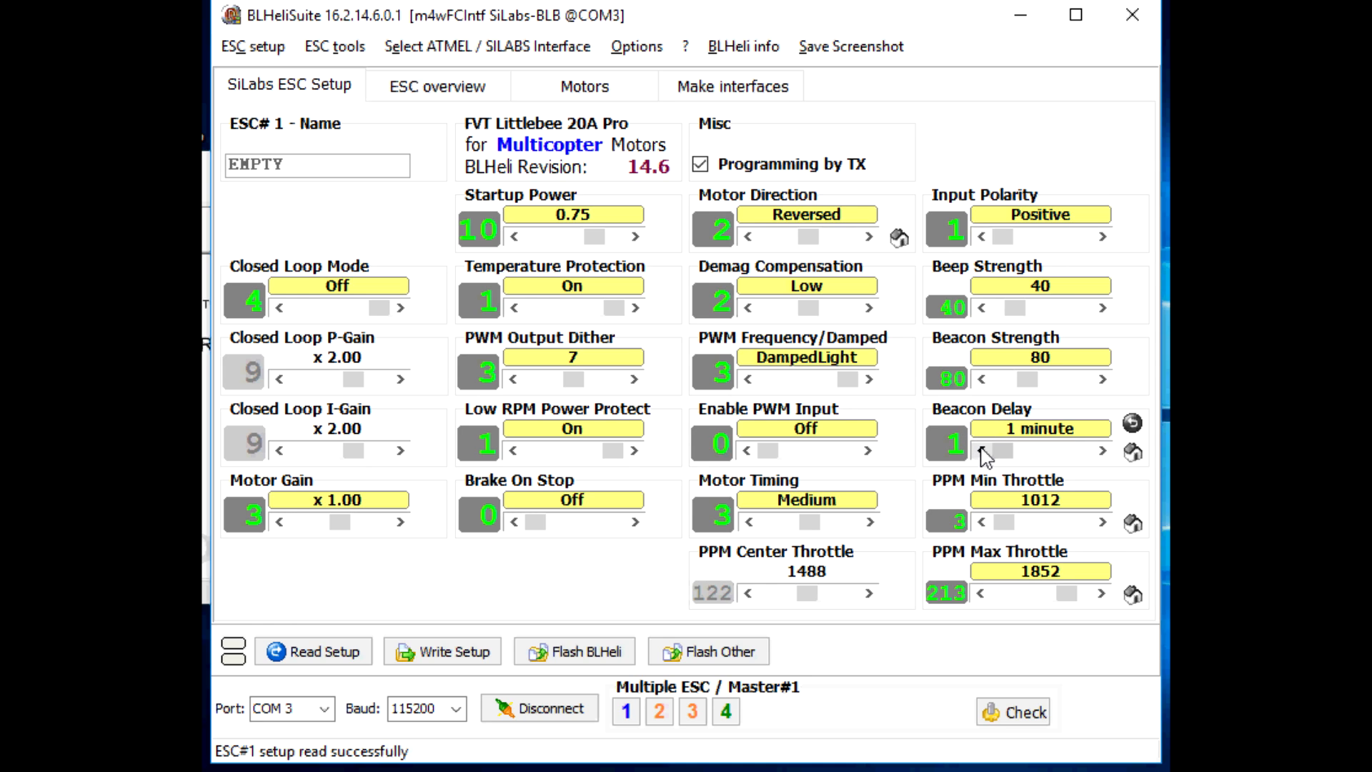
{"action": "left_click", "coordinate": [1103, 450]}
{"action": "left_click", "coordinate": [1103, 450]}
{"action": "left_click", "coordinate": [1103, 450]}
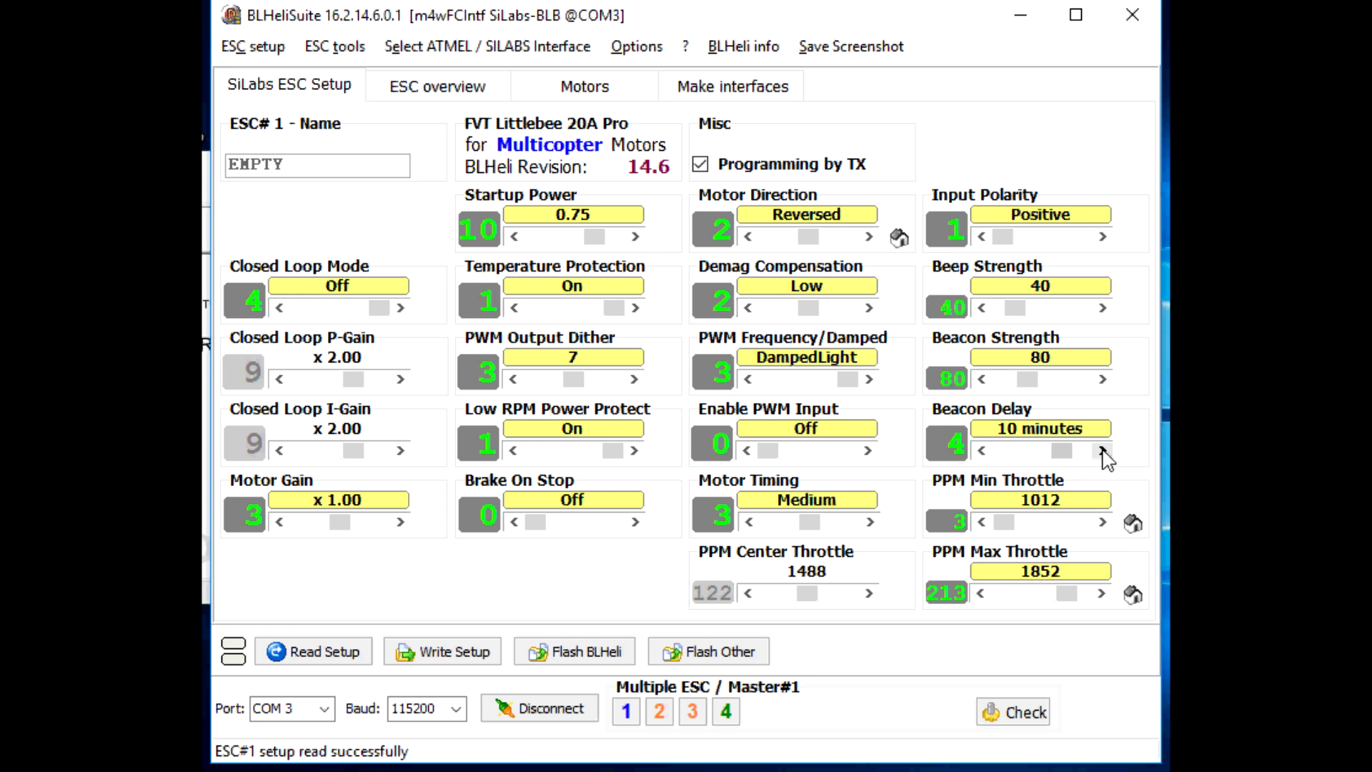
{"action": "left_click", "coordinate": [1103, 450]}
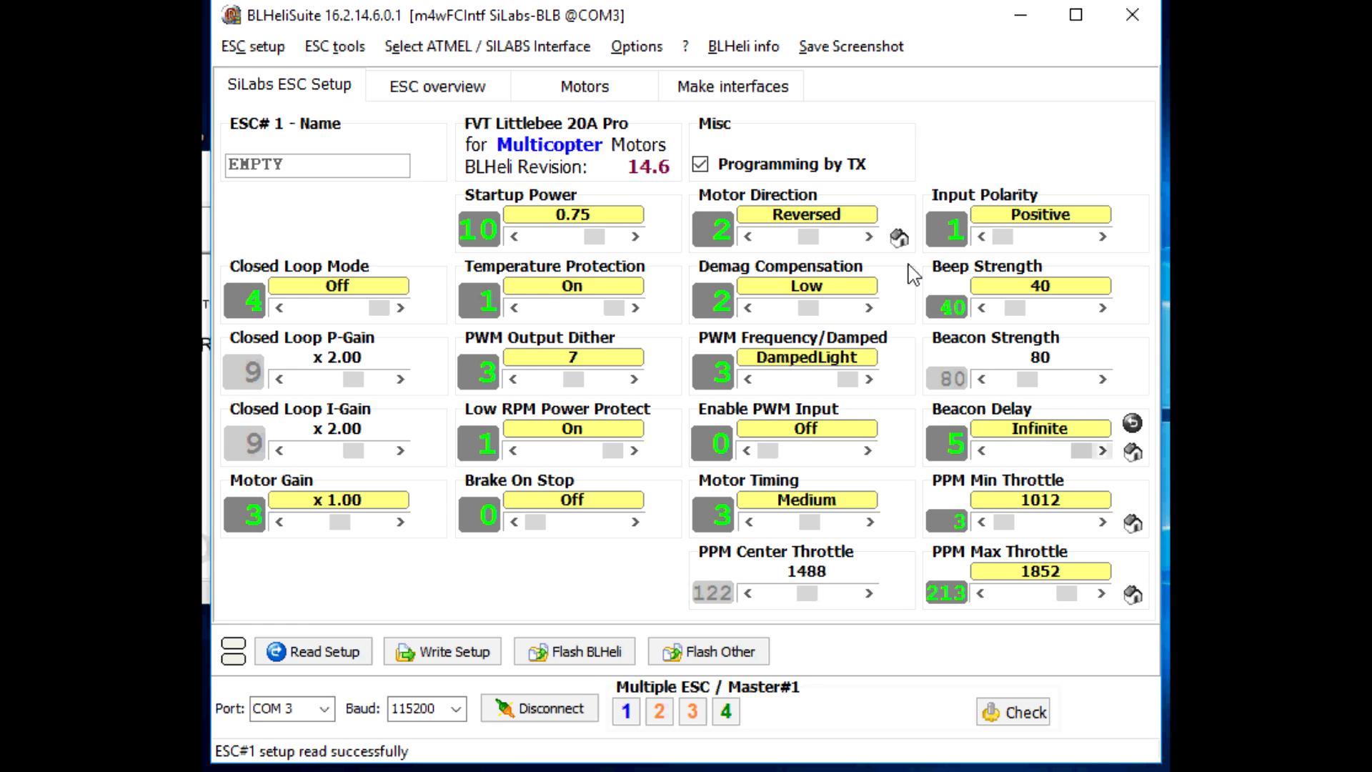
Step: Lower the Beacon Strength to 59 and raise it again to 70
{"action": "left_click", "coordinate": [982, 379]}
{"action": "left_click", "coordinate": [983, 380]}
{"action": "left_click", "coordinate": [983, 380]}
{"action": "left_click", "coordinate": [983, 379]}
{"action": "left_click", "coordinate": [983, 380]}
{"action": "left_click", "coordinate": [983, 380]}
{"action": "left_click", "coordinate": [983, 379]}
{"action": "left_click", "coordinate": [983, 379]}
{"action": "left_click", "coordinate": [983, 379]}
{"action": "left_click", "coordinate": [983, 380]}
{"action": "left_click", "coordinate": [982, 379]}
{"action": "left_click", "coordinate": [983, 380]}
{"action": "left_click", "coordinate": [983, 380]}
{"action": "left_click", "coordinate": [983, 379]}
{"action": "left_click", "coordinate": [983, 379]}
{"action": "left_click", "coordinate": [983, 380]}
{"action": "left_click", "coordinate": [982, 379]}
{"action": "left_click", "coordinate": [983, 380]}
{"action": "left_click", "coordinate": [983, 380]}
{"action": "left_click", "coordinate": [983, 379]}
{"action": "left_click", "coordinate": [982, 380]}
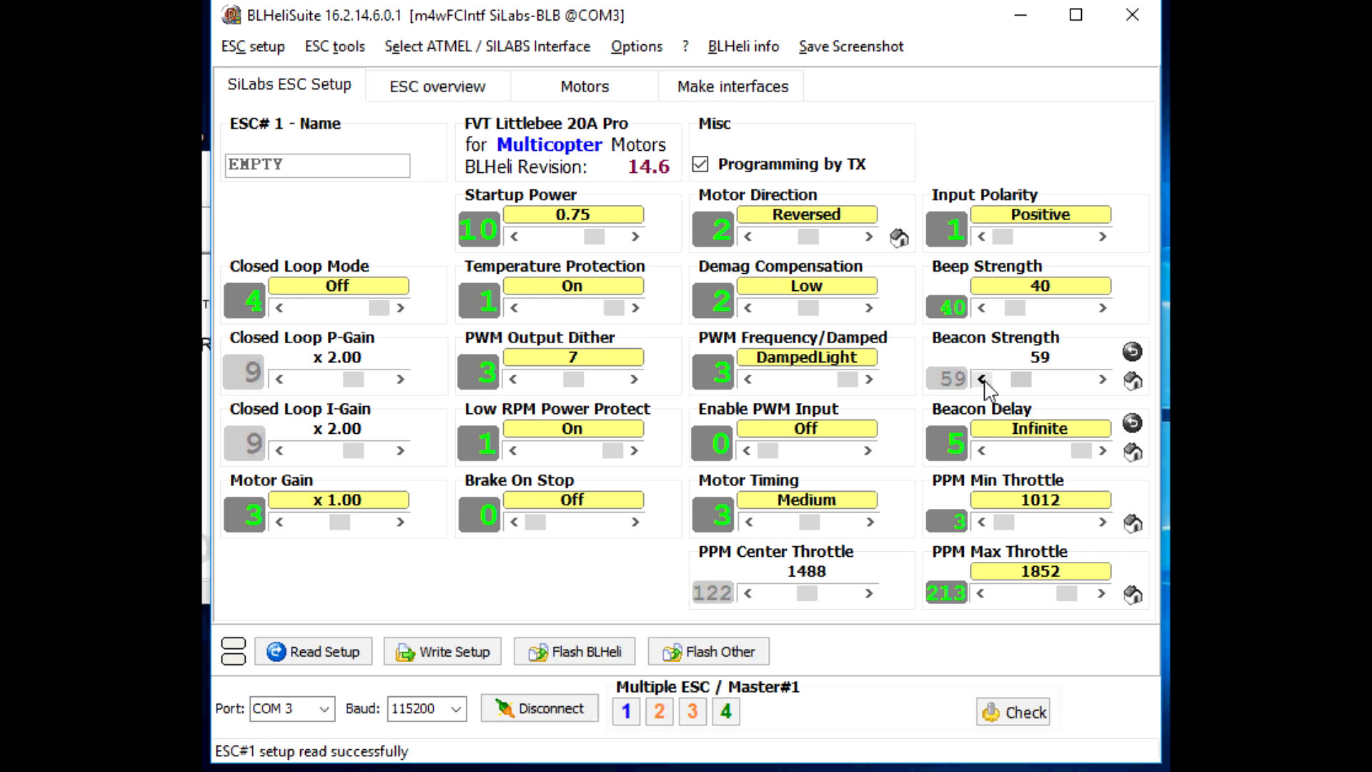
{"action": "left_click", "coordinate": [1103, 380]}
{"action": "left_click", "coordinate": [1103, 380]}
{"action": "left_click", "coordinate": [1103, 380]}
{"action": "left_click", "coordinate": [1103, 380]}
{"action": "left_click", "coordinate": [1103, 380]}
{"action": "left_click", "coordinate": [1103, 380]}
{"action": "left_click", "coordinate": [1103, 379]}
{"action": "left_click", "coordinate": [1103, 379]}
{"action": "left_click", "coordinate": [1103, 380]}
{"action": "left_click", "coordinate": [1103, 380]}
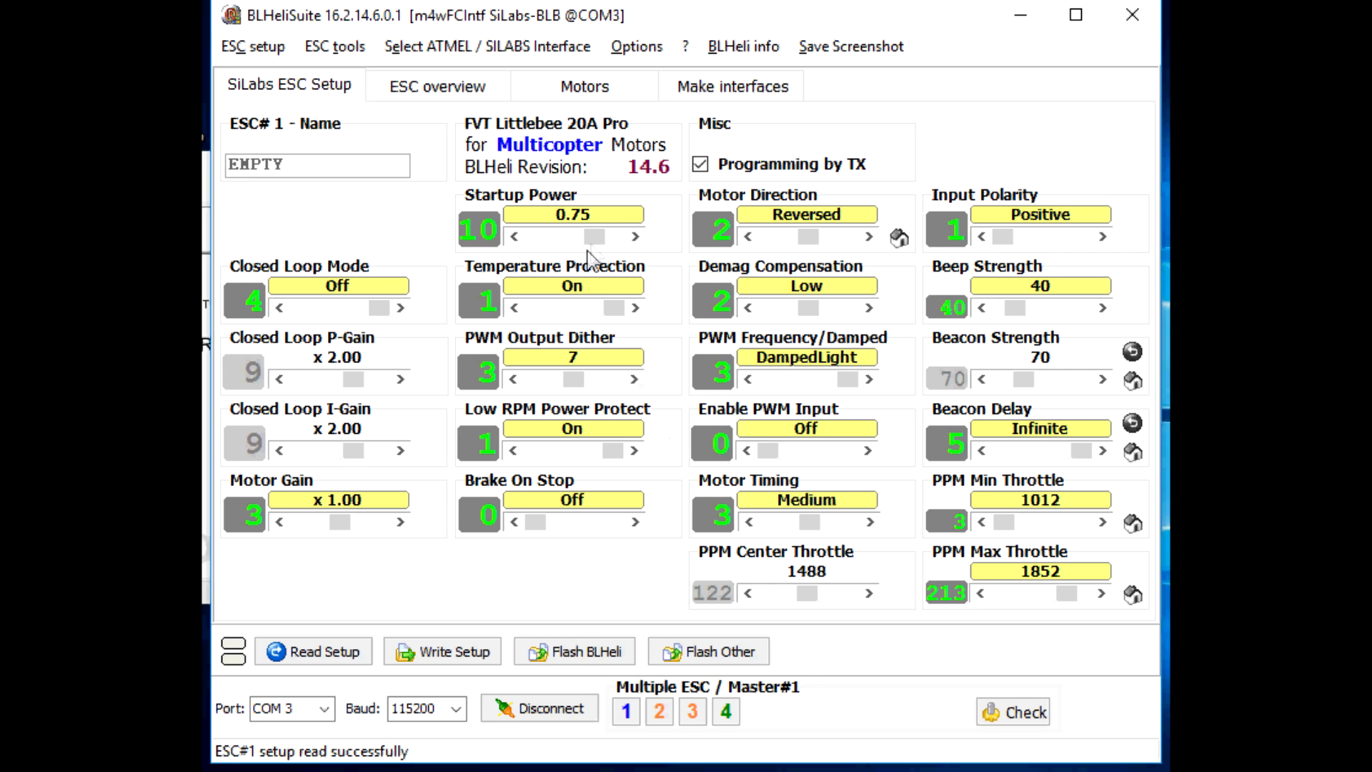
Step: Set the Startup Power to 1.00 and write the changed setup to all four ESCs
{"action": "left_click", "coordinate": [636, 237]}
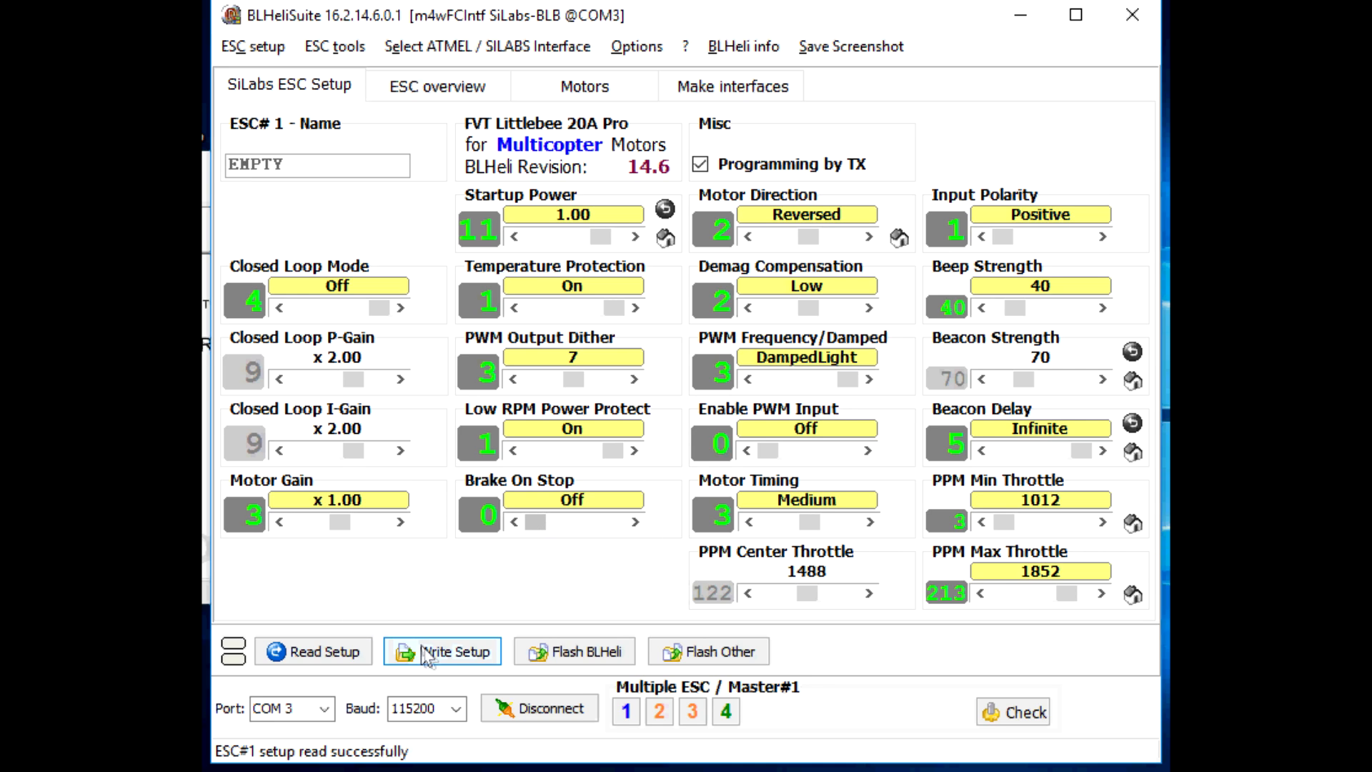
{"action": "left_click", "coordinate": [445, 652]}
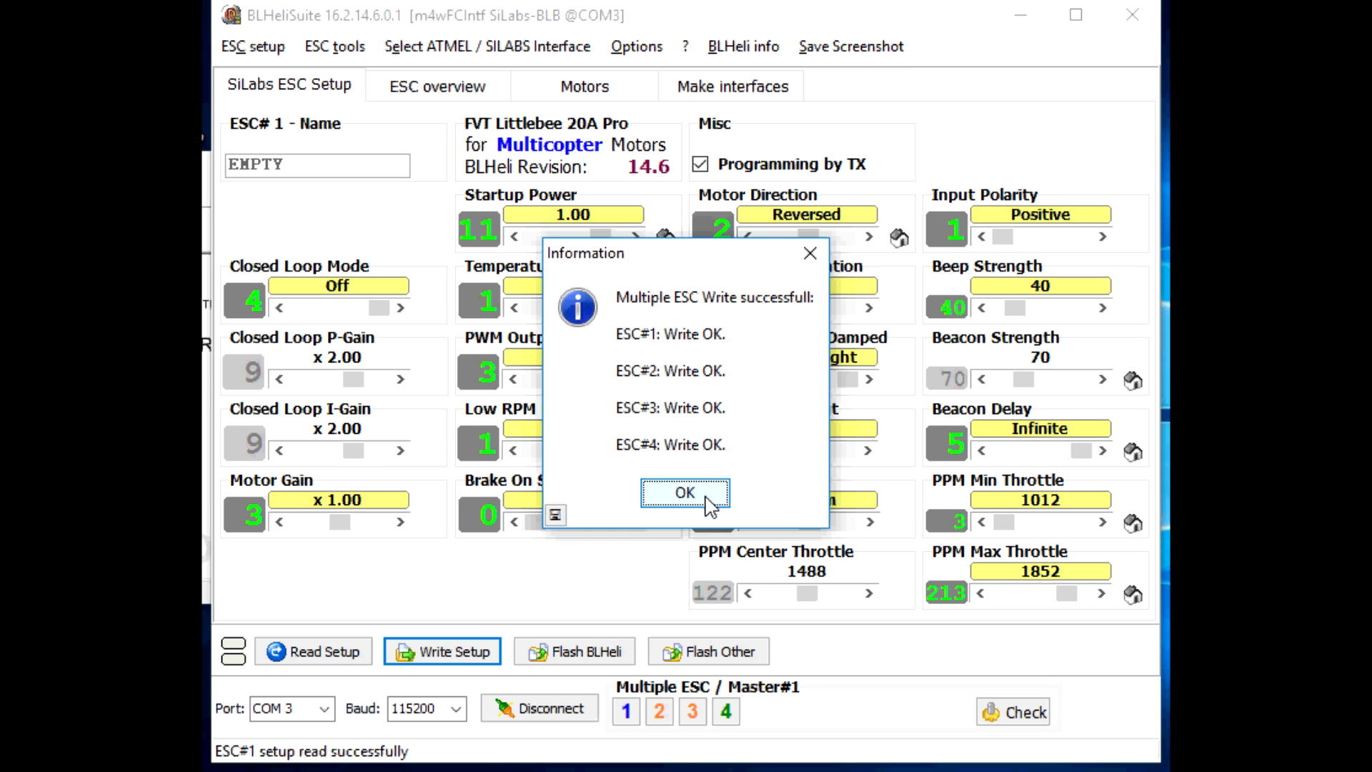
{"action": "left_click", "coordinate": [706, 499]}
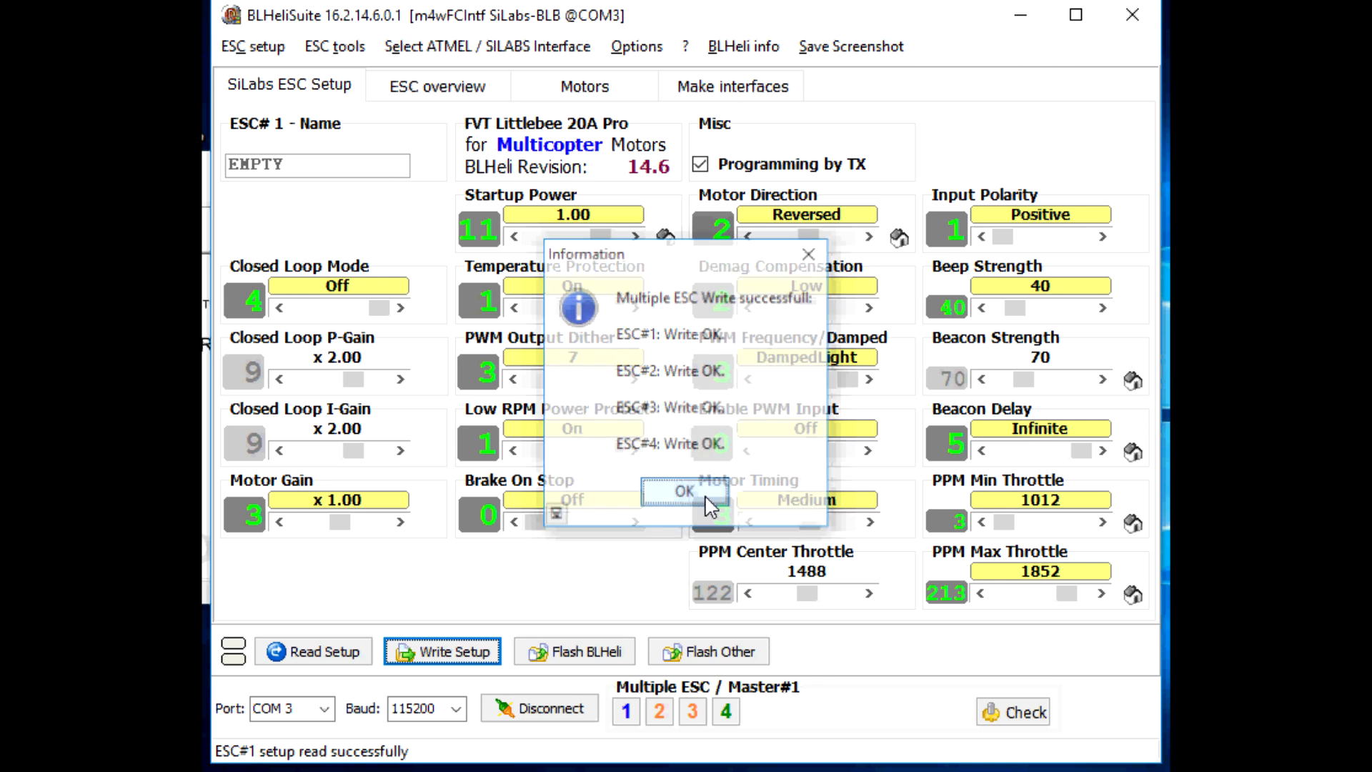
Step: Disconnect the ESC interface on COM 3
{"action": "left_click", "coordinate": [543, 710]}
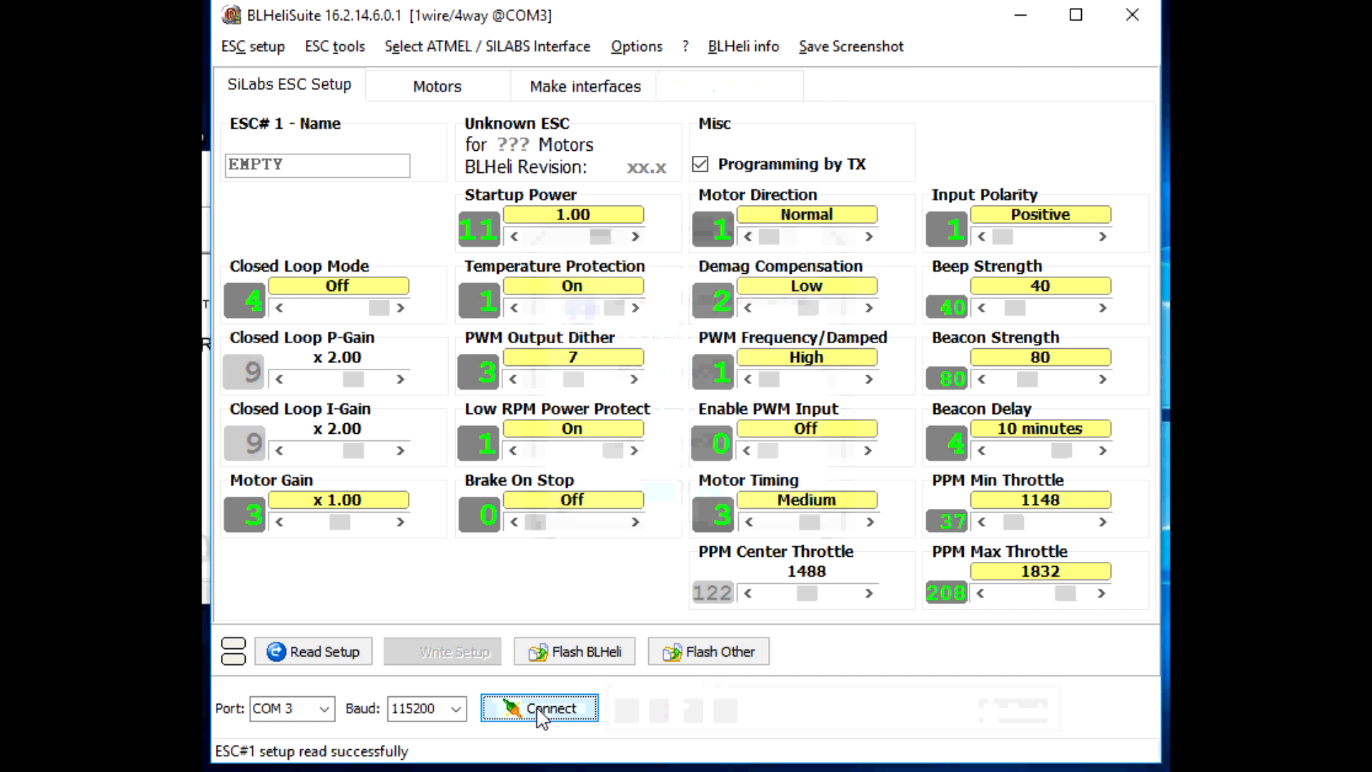